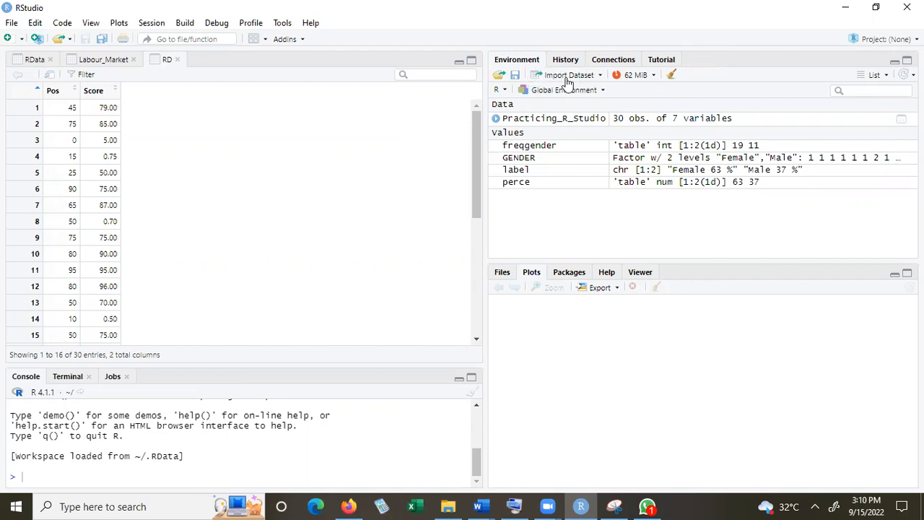
Import the RD Excel file from the Practicing R Studio folder on the Desktop as the dataset RD
{"action": "left_click", "coordinate": [567, 76]}
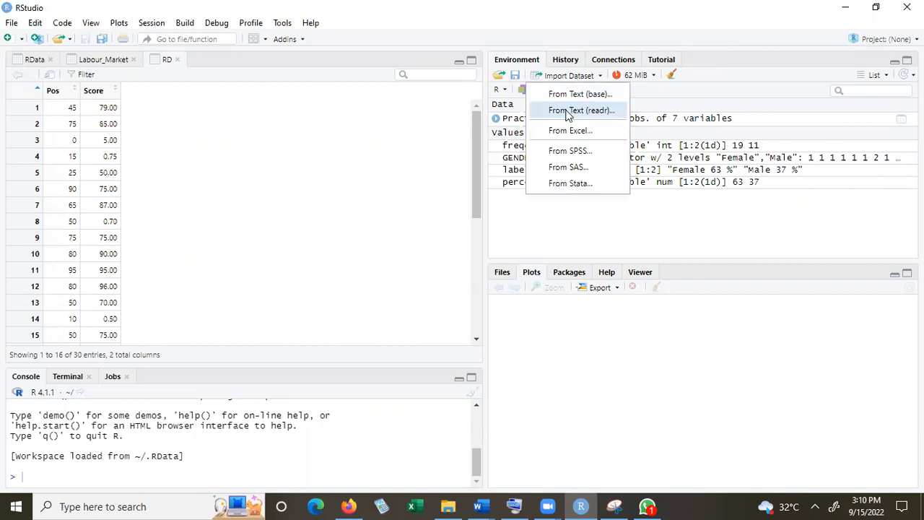
{"action": "left_click", "coordinate": [565, 132]}
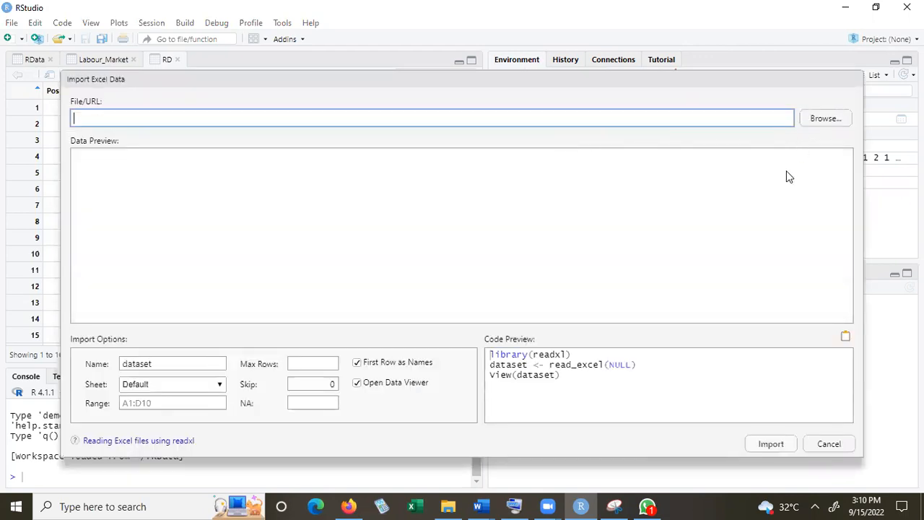
{"action": "left_click", "coordinate": [823, 119]}
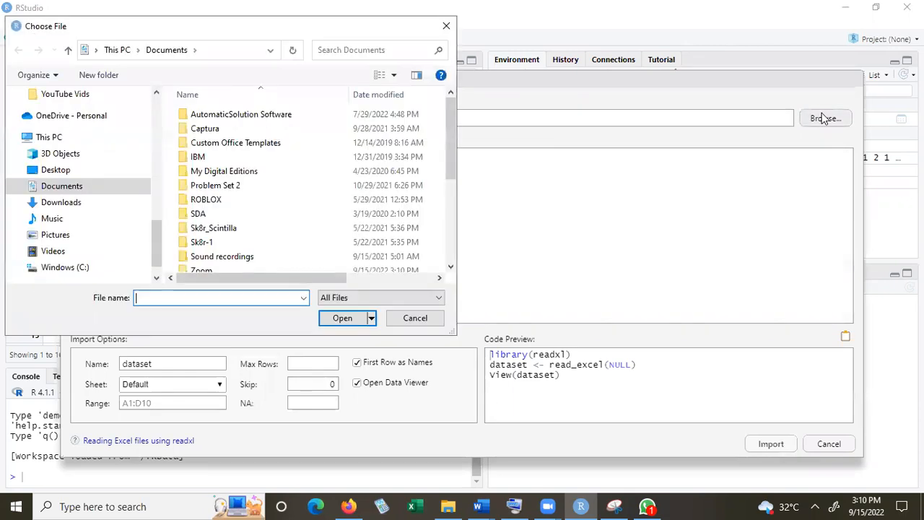
{"action": "left_click", "coordinate": [332, 184]}
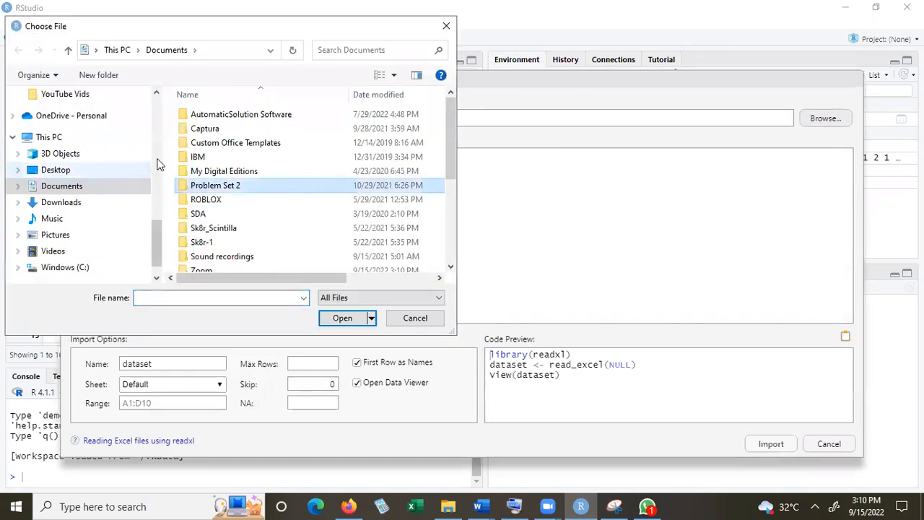
{"action": "left_click", "coordinate": [49, 170]}
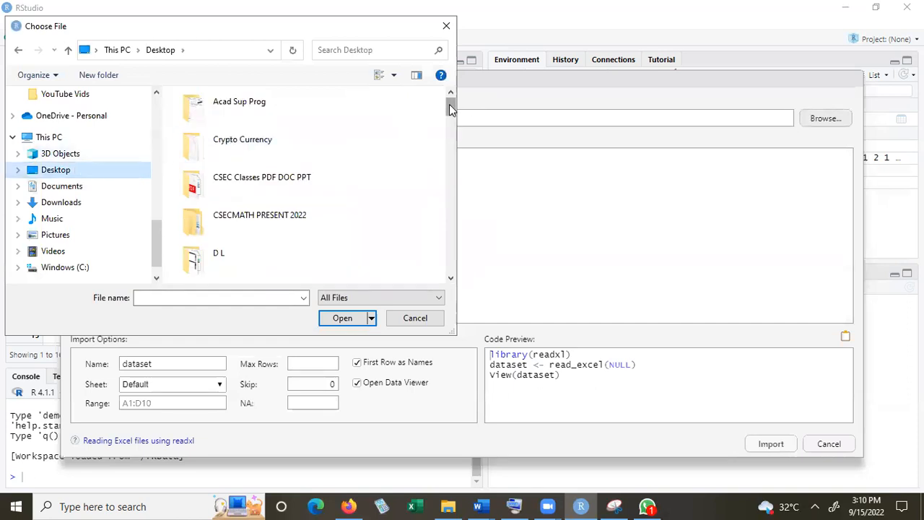
{"action": "left_click_drag", "start_coordinate": [452, 108], "coordinate": [455, 182]}
{"action": "left_click", "coordinate": [256, 201]}
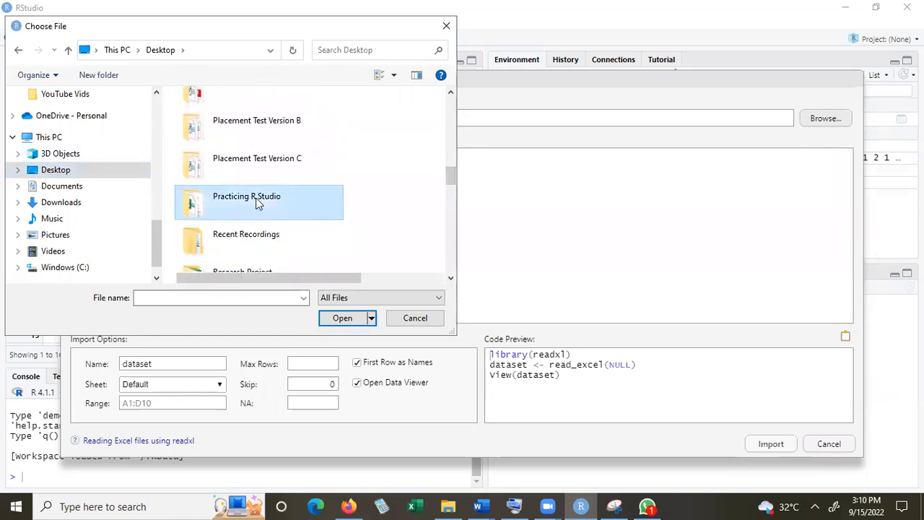
{"action": "double_click", "coordinate": [256, 202]}
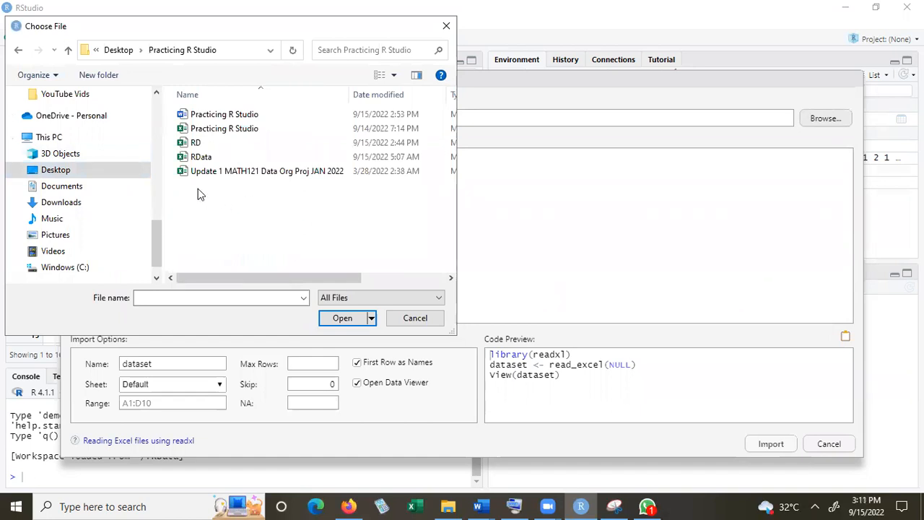
{"action": "left_click", "coordinate": [199, 146]}
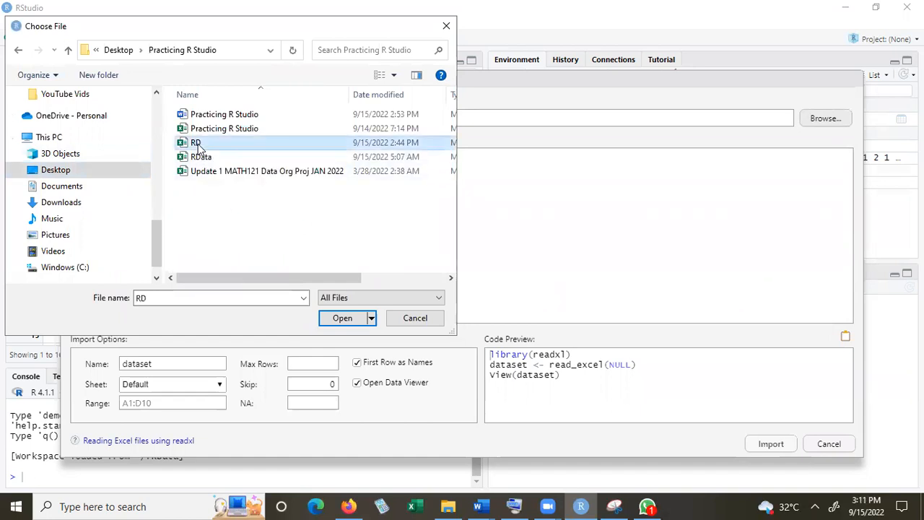
{"action": "left_click", "coordinate": [341, 318]}
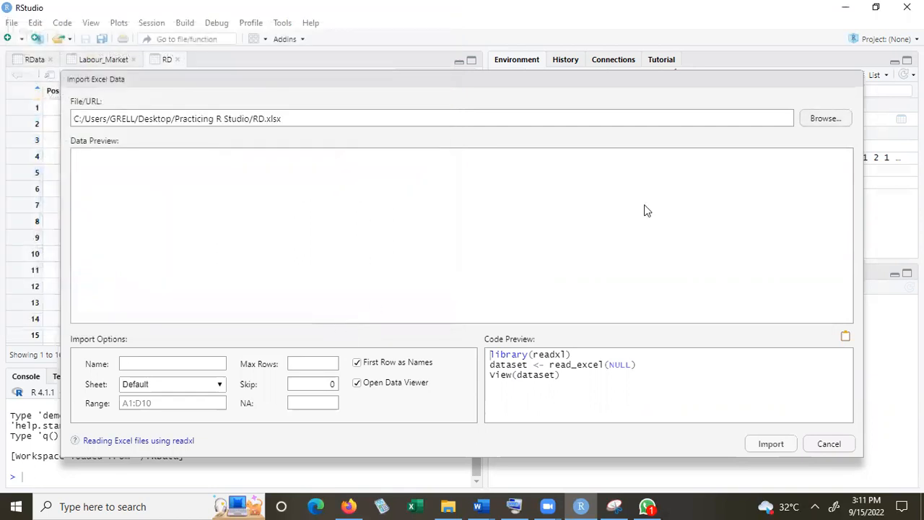
{"action": "left_click", "coordinate": [770, 444]}
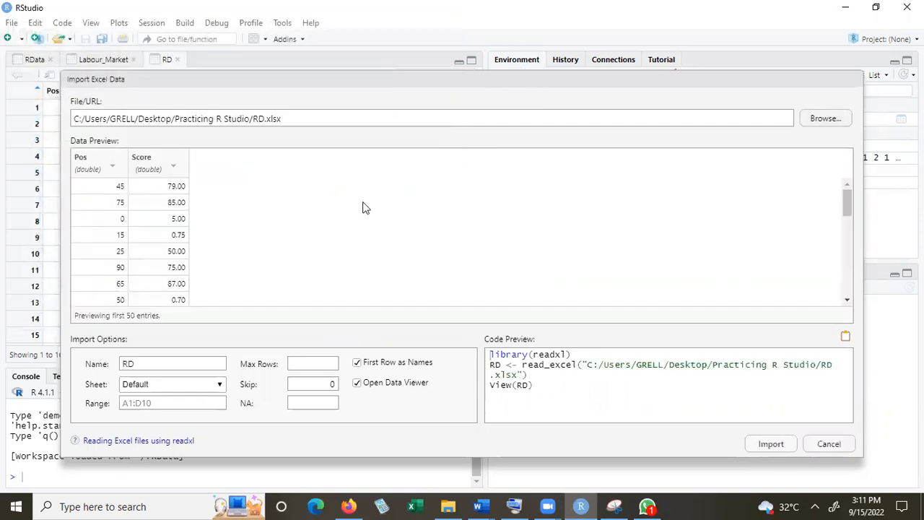
{"action": "left_click", "coordinate": [770, 443]}
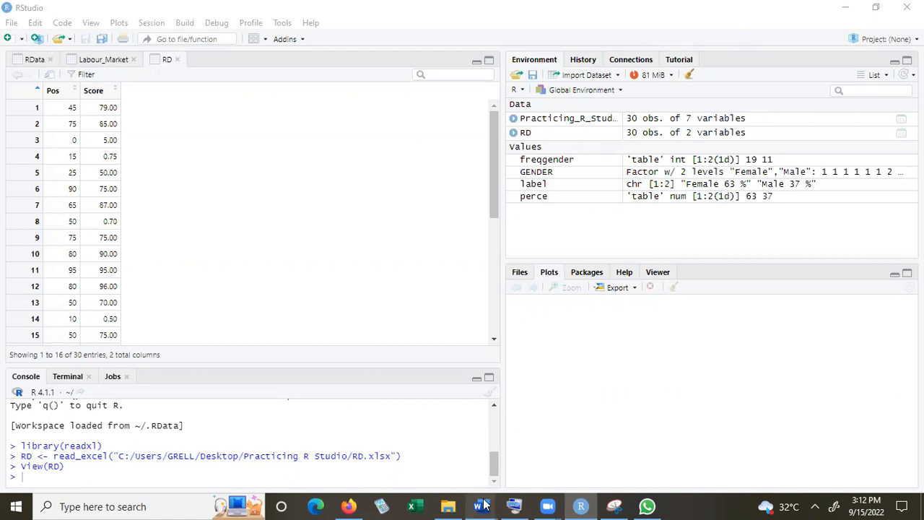
Copy plot(RD$Pos, RD$Score) from the Practicing R Studio Word document and run it in the RStudio console
{"action": "mouse_move", "coordinate": [485, 505]}
{"action": "left_click", "coordinate": [666, 451]}
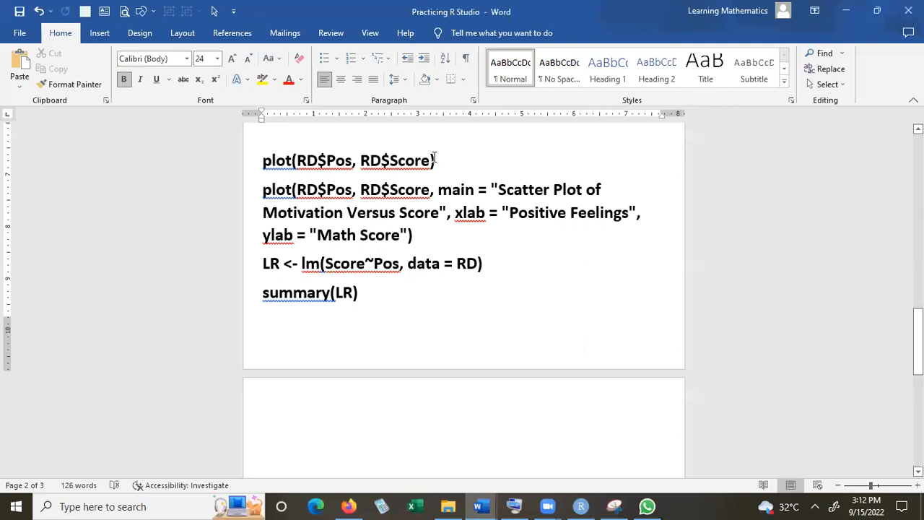
{"action": "mouse_move", "coordinate": [437, 158]}
{"action": "left_mouse_down"}
{"action": "mouse_move", "coordinate": [291, 163]}
{"action": "mouse_move", "coordinate": [436, 164]}
{"action": "left_mouse_up"}
{"action": "left_click", "coordinate": [246, 168]}
{"action": "key", "text": "ctrl+c"}
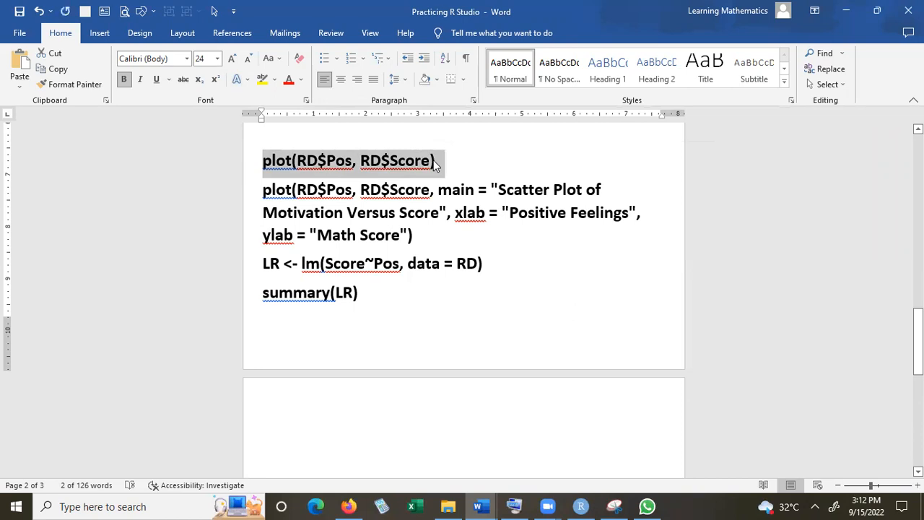
{"action": "left_click", "coordinate": [580, 506]}
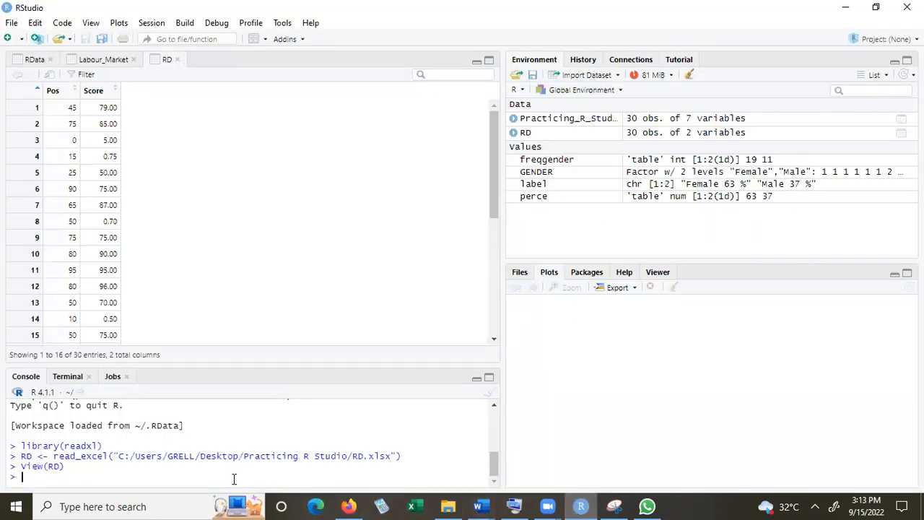
{"action": "key", "text": "ctrl+v"}
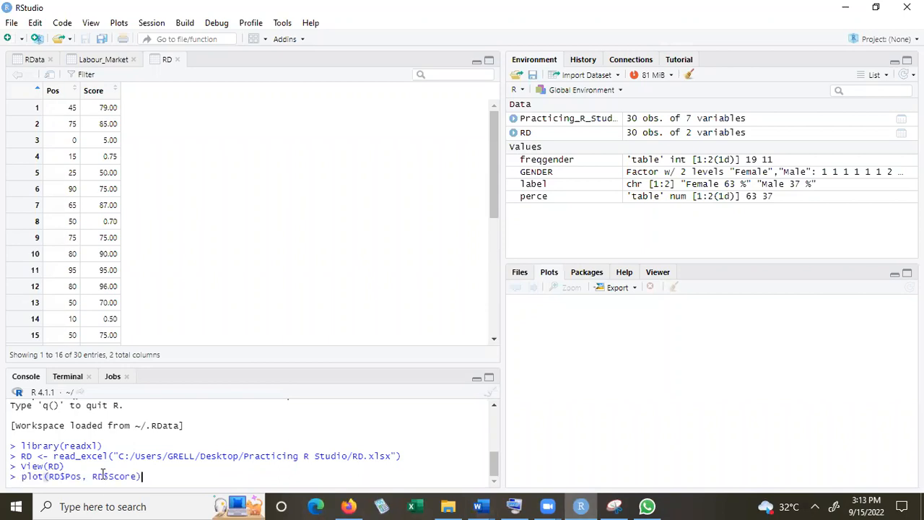
{"action": "key", "text": "Return"}
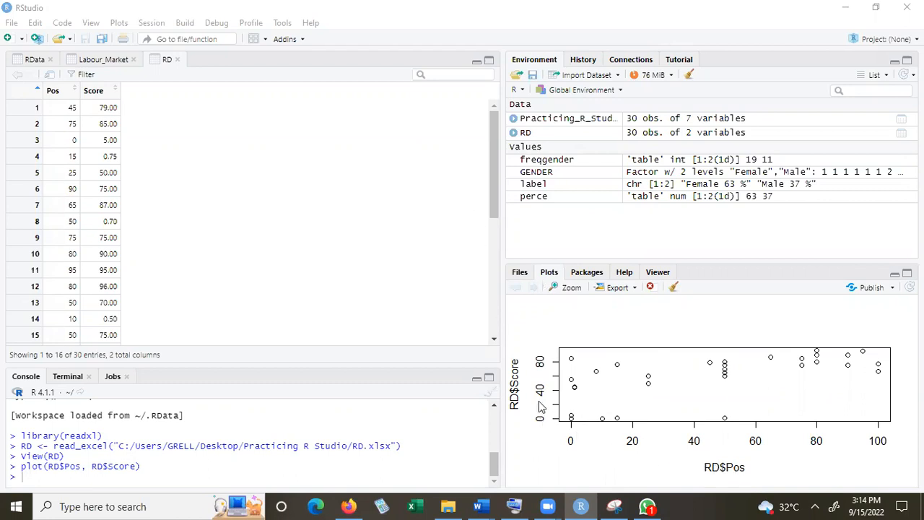
Switch to the Practicing R Studio Word document and replace "Motivation" with "Positive Feelings" in the second plot command's main title
{"action": "mouse_move", "coordinate": [477, 506]}
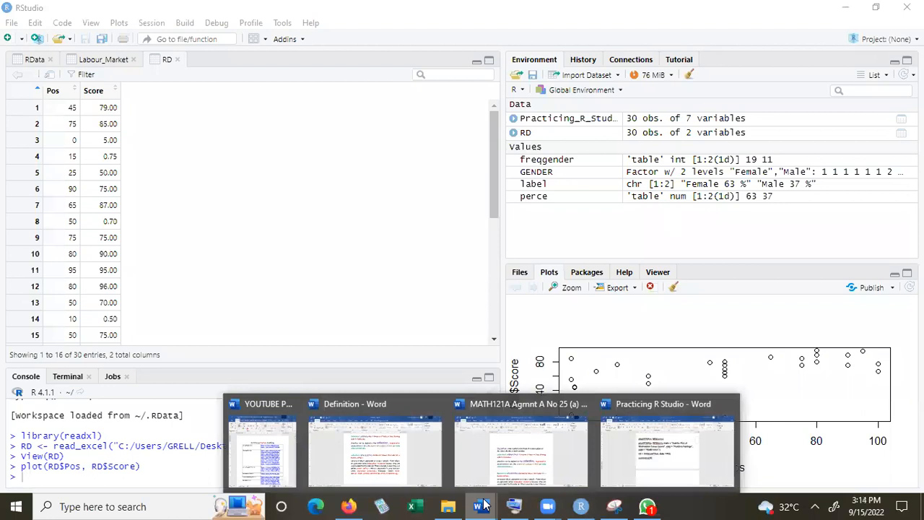
{"action": "left_click", "coordinate": [636, 461]}
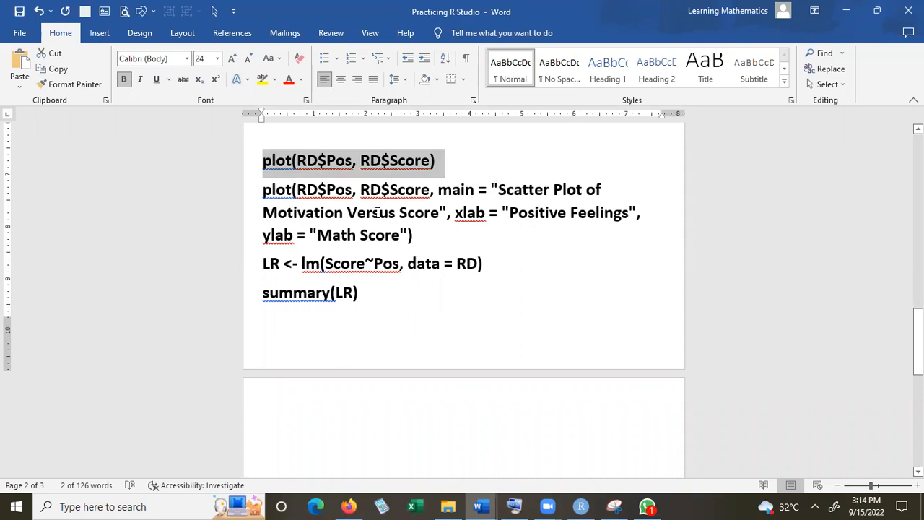
{"action": "left_click", "coordinate": [340, 215]}
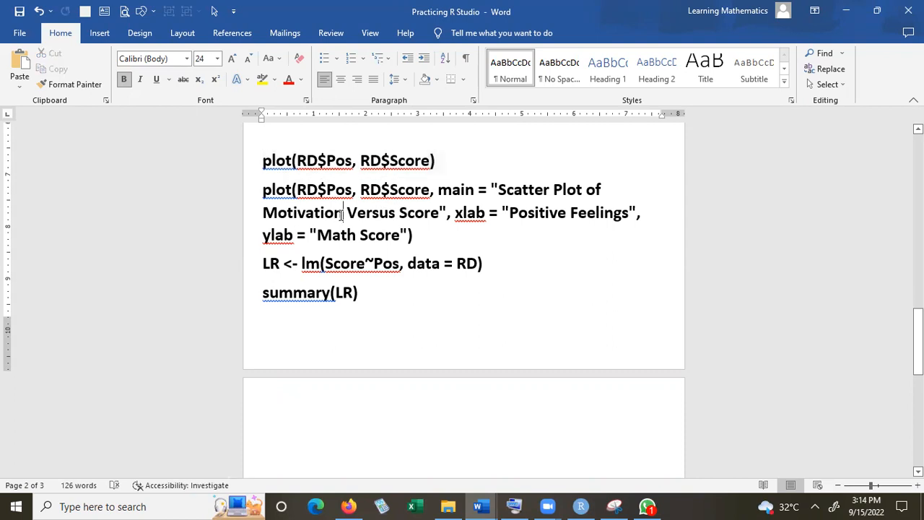
{"action": "left_click", "coordinate": [511, 213]}
{"action": "key", "text": "shift+Right"}
{"action": "key", "text": "shift+Right"}
{"action": "key", "text": "shift+Right"}
{"action": "key", "text": "shift+Right"}
{"action": "key", "text": "shift+Right"}
{"action": "key", "text": "shift+Right"}
{"action": "key", "text": "shift+Right"}
{"action": "key", "text": "shift+Right"}
{"action": "key", "text": "shift+Right"}
{"action": "key", "text": "shift+Right"}
{"action": "key", "text": "shift+Right"}
{"action": "key", "text": "shift+Right"}
{"action": "key", "text": "shift+Right"}
{"action": "key", "text": "shift+Right"}
{"action": "key", "text": "shift+Right"}
{"action": "key", "text": "shift+Right"}
{"action": "key", "text": "shift+Right"}
{"action": "key", "text": "ctrl+c"}
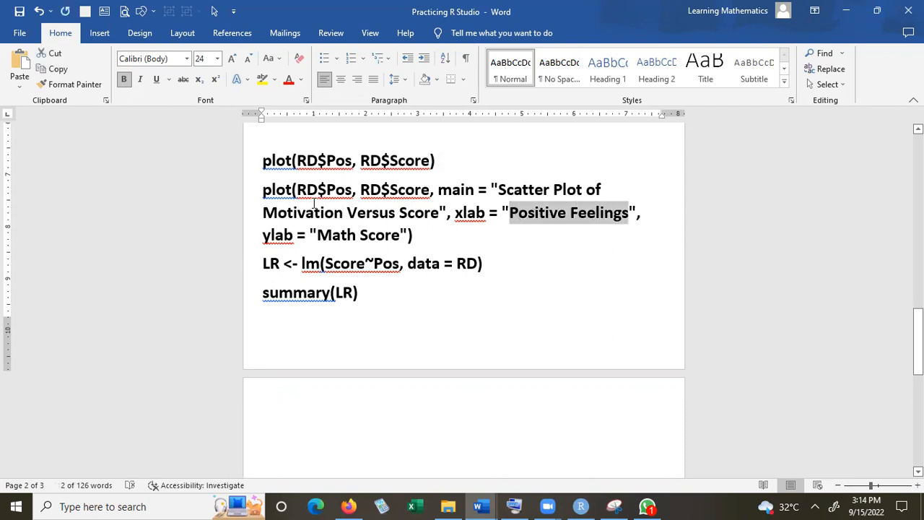
{"action": "left_click", "coordinate": [347, 214]}
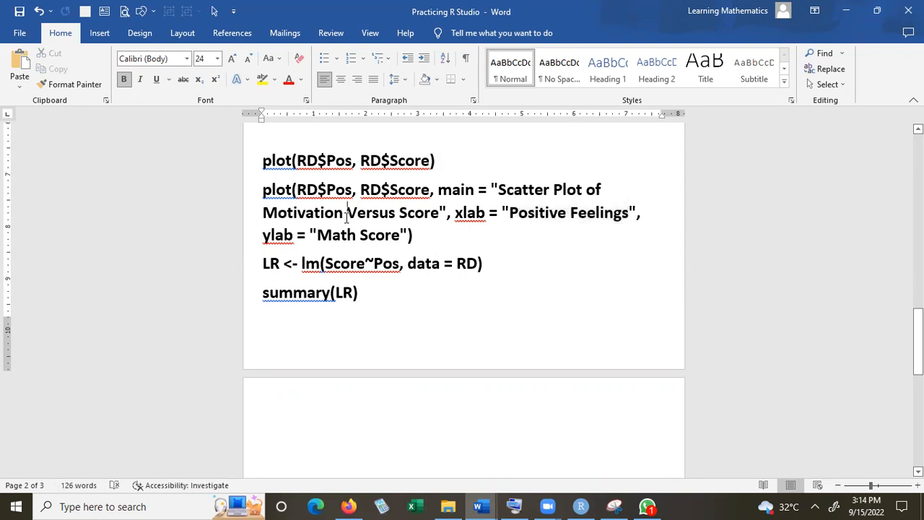
{"action": "key", "text": "BackSpace"}
{"action": "key", "text": "BackSpace"}
{"action": "key", "text": "BackSpace"}
{"action": "key", "text": "BackSpace"}
{"action": "key", "text": "BackSpace"}
{"action": "key", "text": "BackSpace"}
{"action": "key", "text": "BackSpace"}
{"action": "key", "text": "BackSpace"}
{"action": "key", "text": "BackSpace"}
{"action": "key", "text": "BackSpace"}
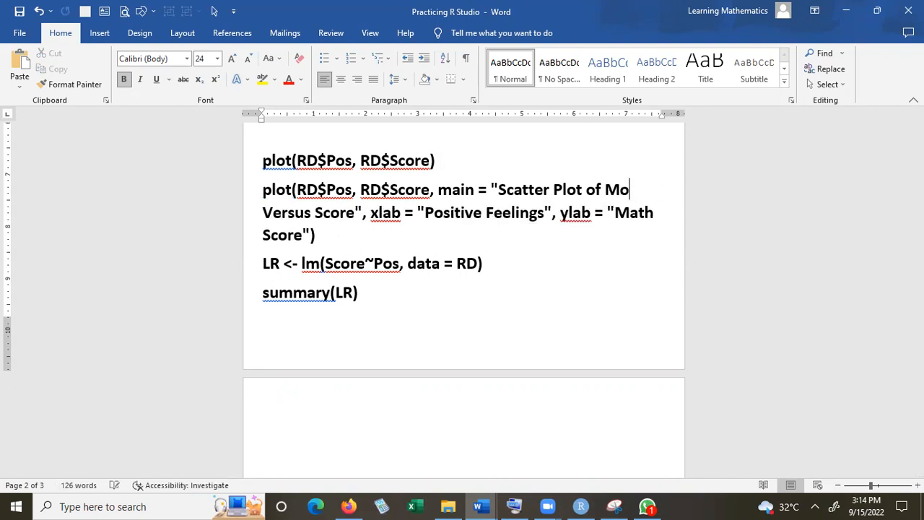
{"action": "key", "text": "ctrl+v"}
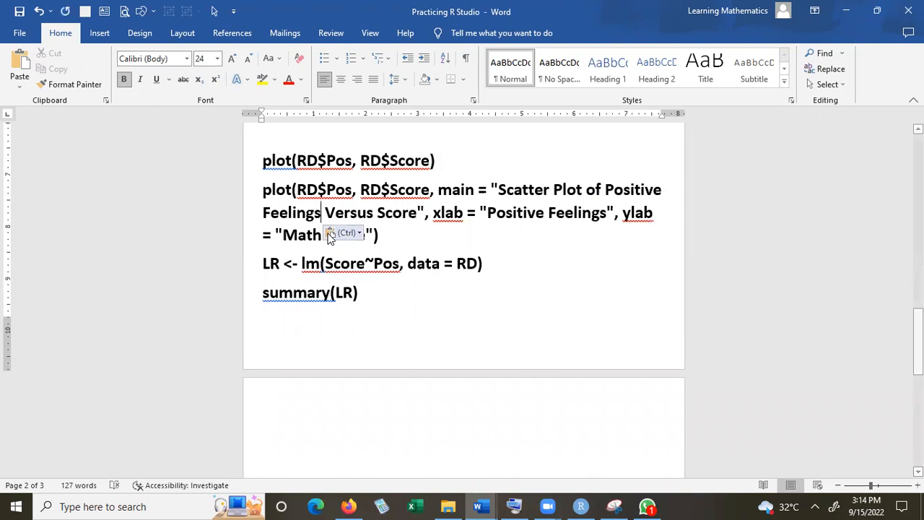
Insert "Math" before "Score" in the plot command's main title, copying the word from the ylab text
{"action": "left_click", "coordinate": [379, 212]}
{"action": "type", "text": "M"}
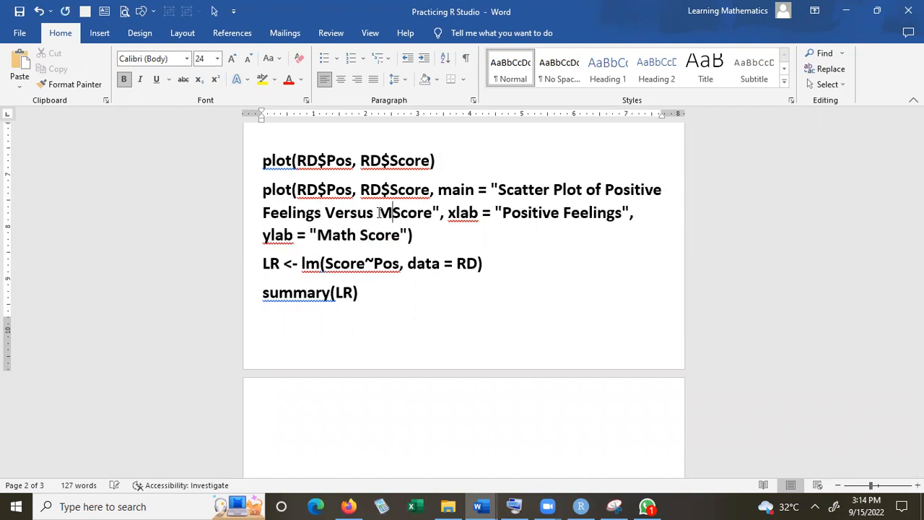
{"action": "key", "text": "BackSpace"}
{"action": "left_click_drag", "start_coordinate": [318, 235], "coordinate": [286, 239]}
{"action": "key", "text": "ctrl+c"}
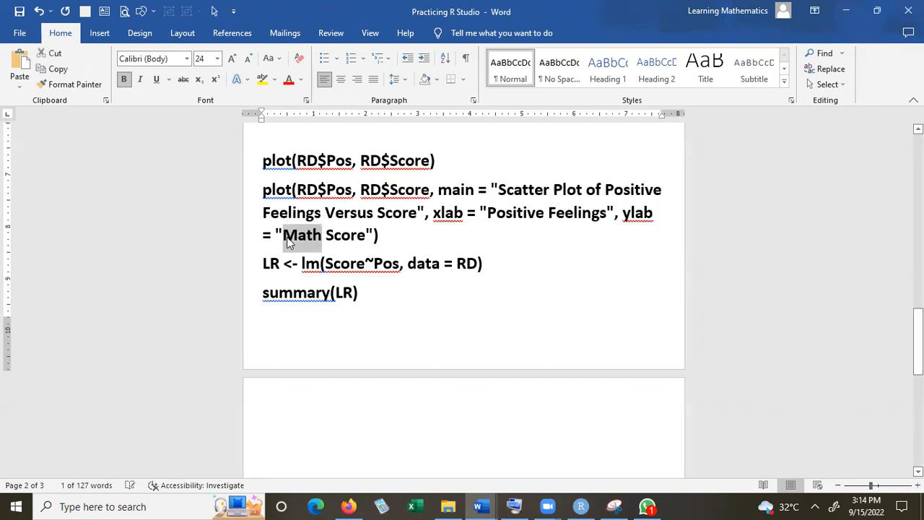
{"action": "left_click", "coordinate": [375, 210]}
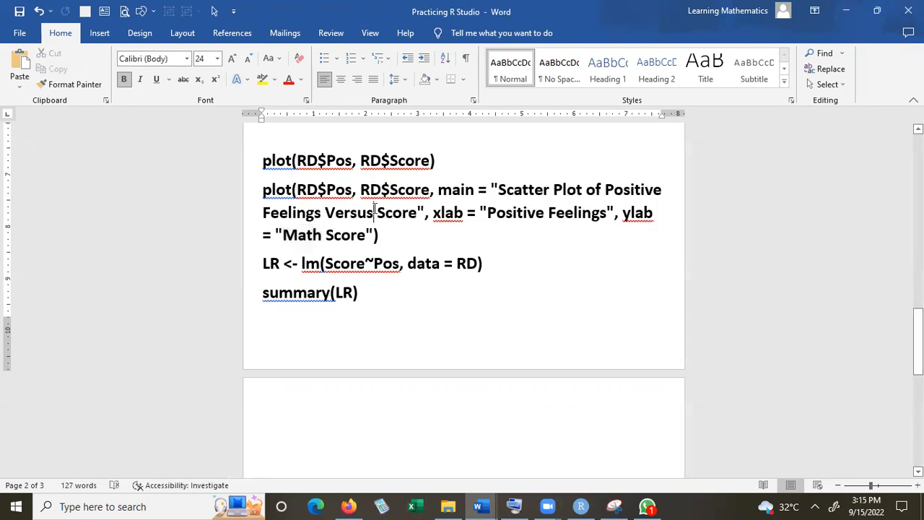
{"action": "key", "text": "ctrl+v"}
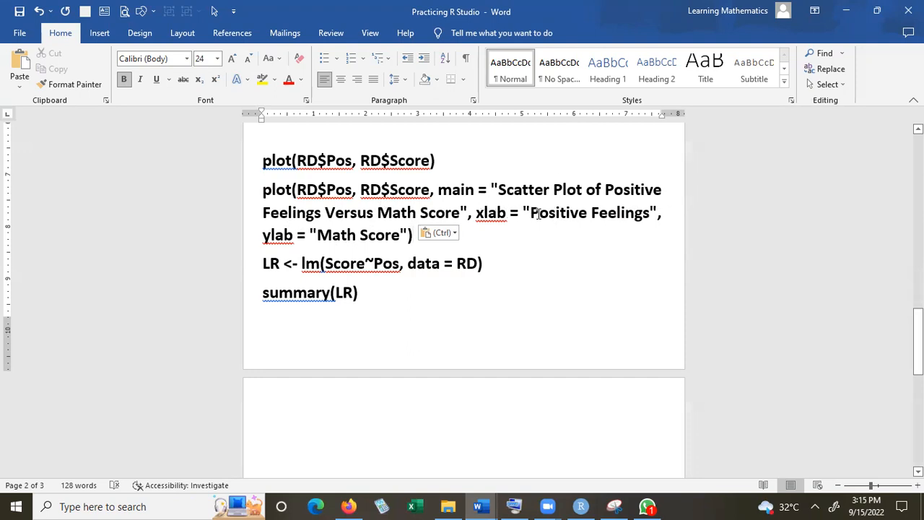
Copy the full plot command with its main title, xlab and ylab, and run it in the RStudio console
{"action": "left_click_drag", "start_coordinate": [416, 237], "coordinate": [266, 196]}
{"action": "key", "text": "ctrl+c"}
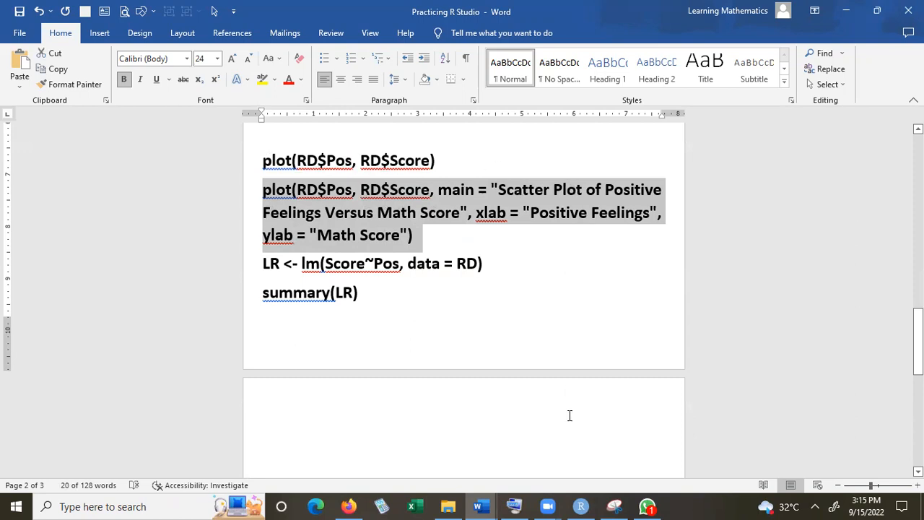
{"action": "left_click", "coordinate": [581, 506]}
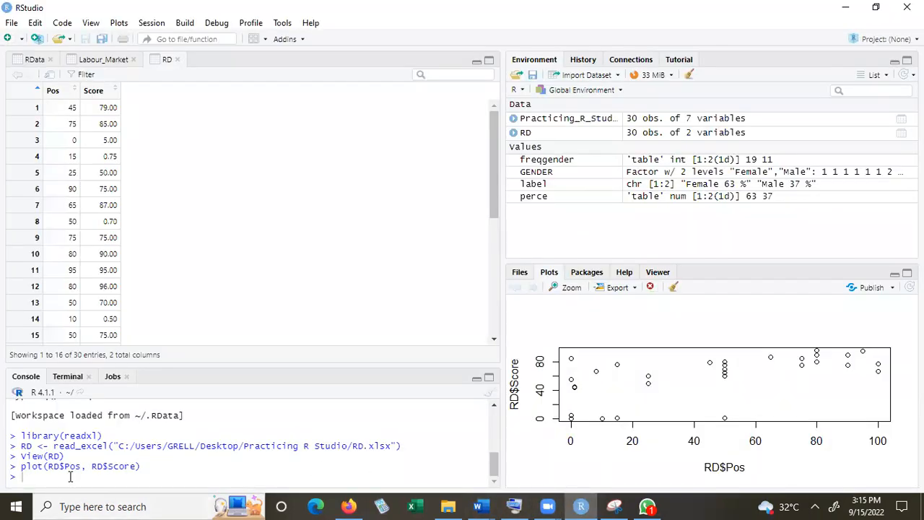
{"action": "key", "text": "ctrl+v"}
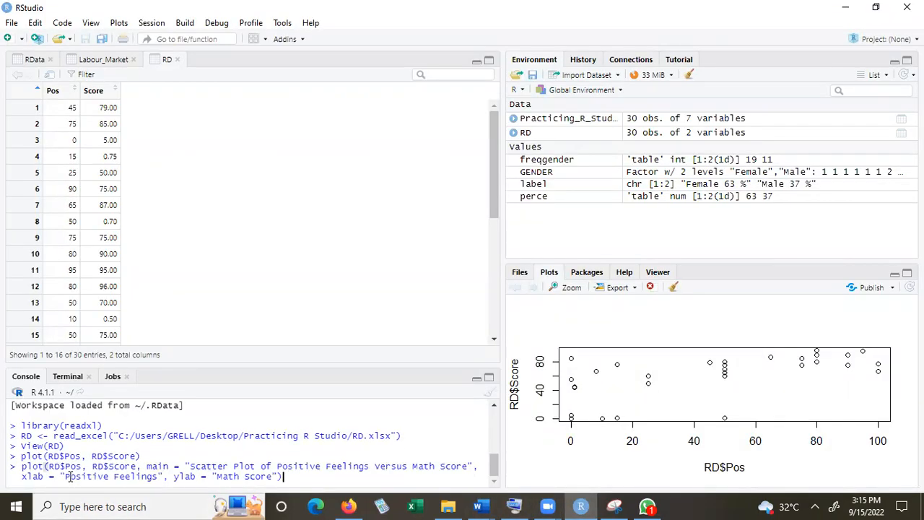
{"action": "key", "text": "Return"}
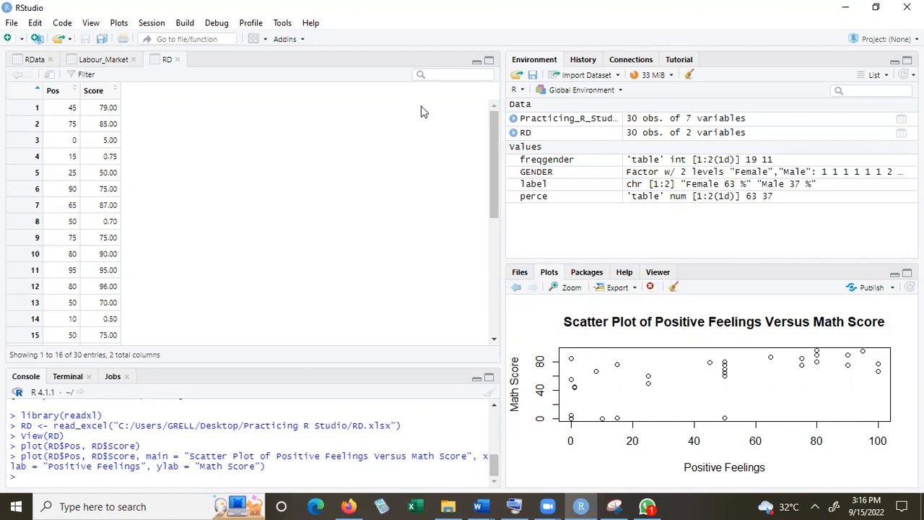
{"action": "left_click", "coordinate": [397, 71]}
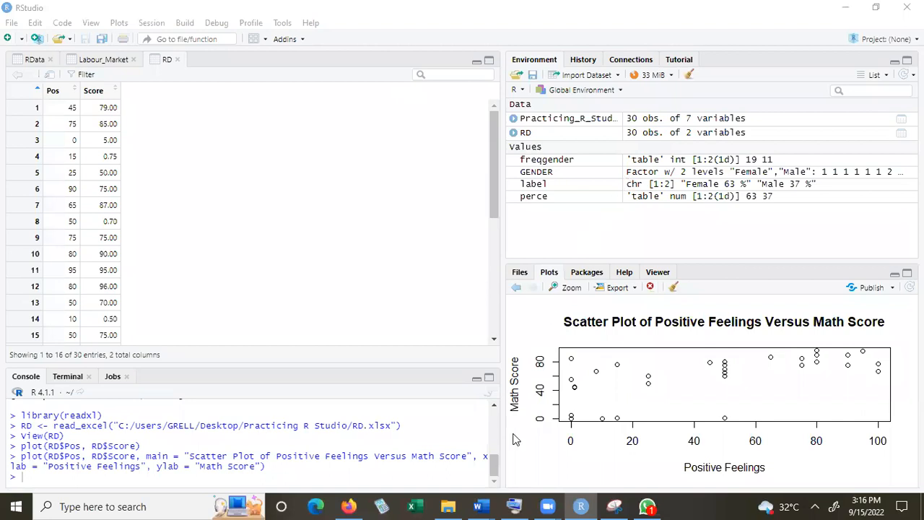
Copy LR <- lm(Score~Pos, data = RD) from the Practicing R Studio Word document and run it in the RStudio console
{"action": "mouse_move", "coordinate": [485, 505]}
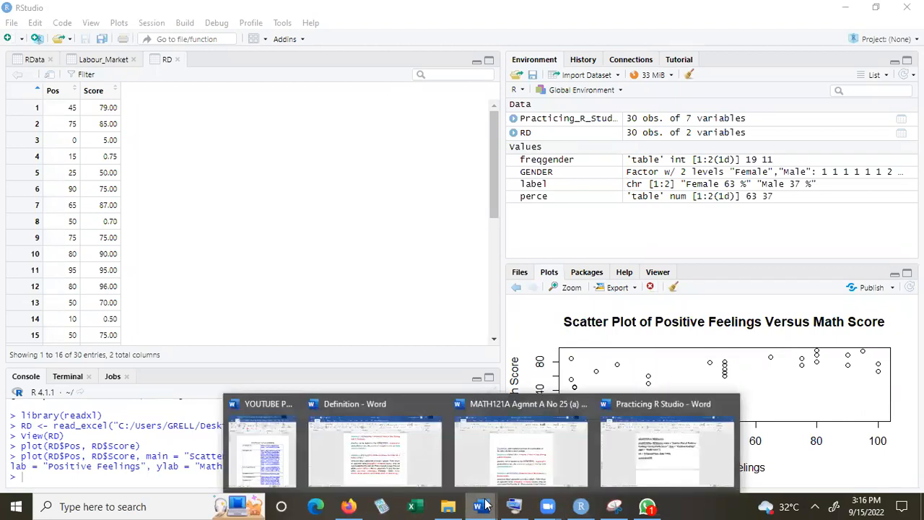
{"action": "left_click", "coordinate": [644, 454]}
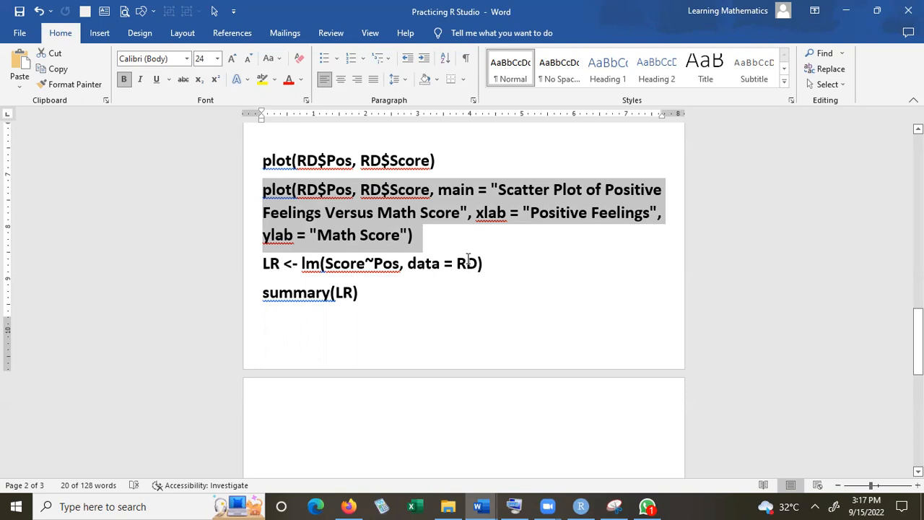
{"action": "left_click_drag", "start_coordinate": [491, 266], "coordinate": [265, 274]}
{"action": "key", "text": "ctrl+c"}
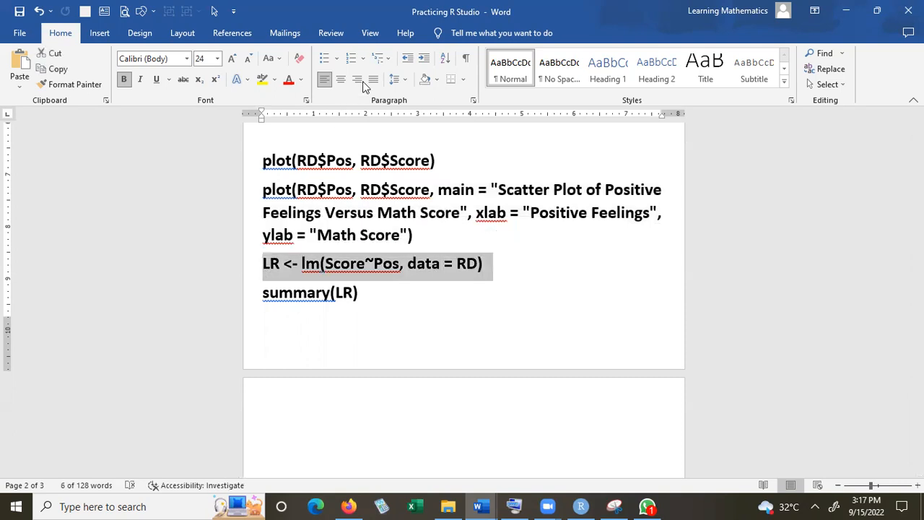
{"action": "key", "text": "alt+Tab"}
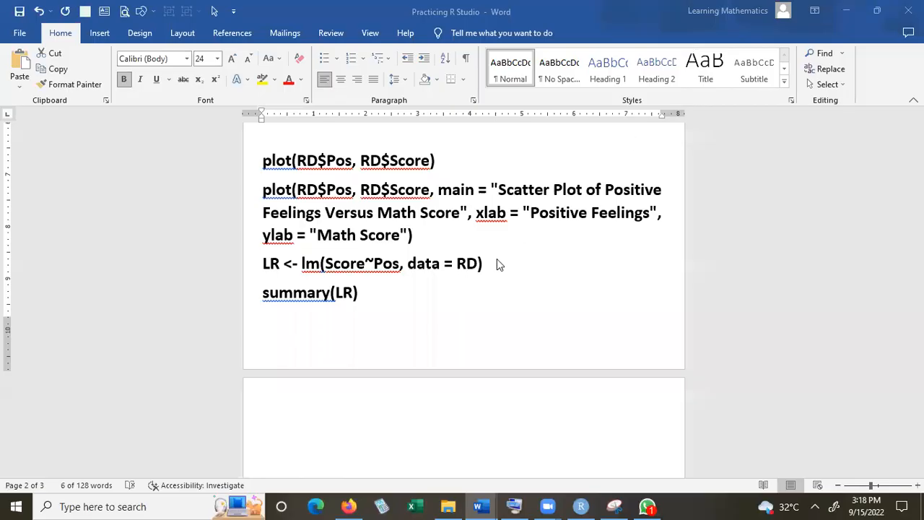
{"action": "key", "text": "alt+Tab"}
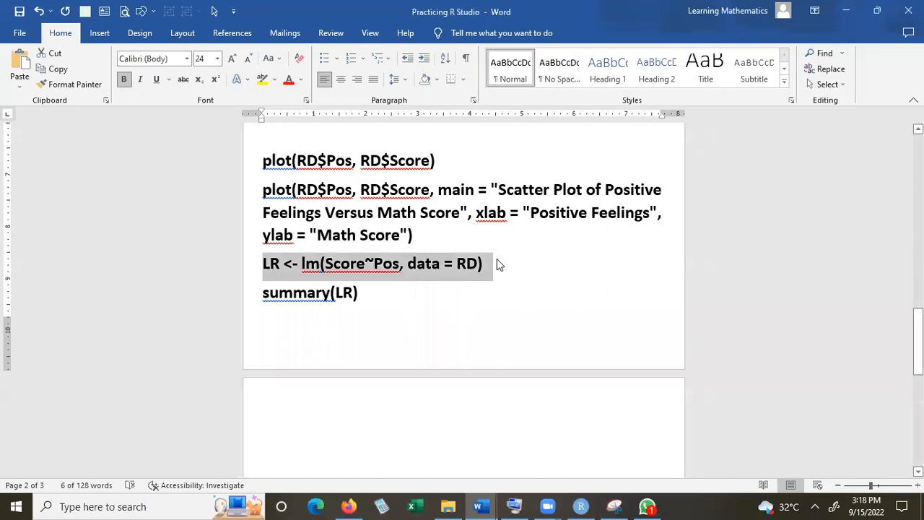
{"action": "left_click", "coordinate": [584, 506]}
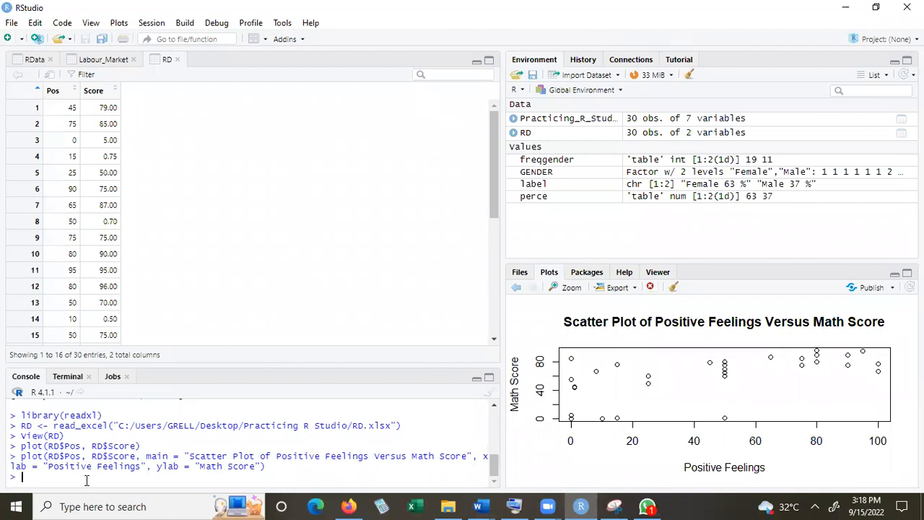
{"action": "key", "text": "ctrl+v"}
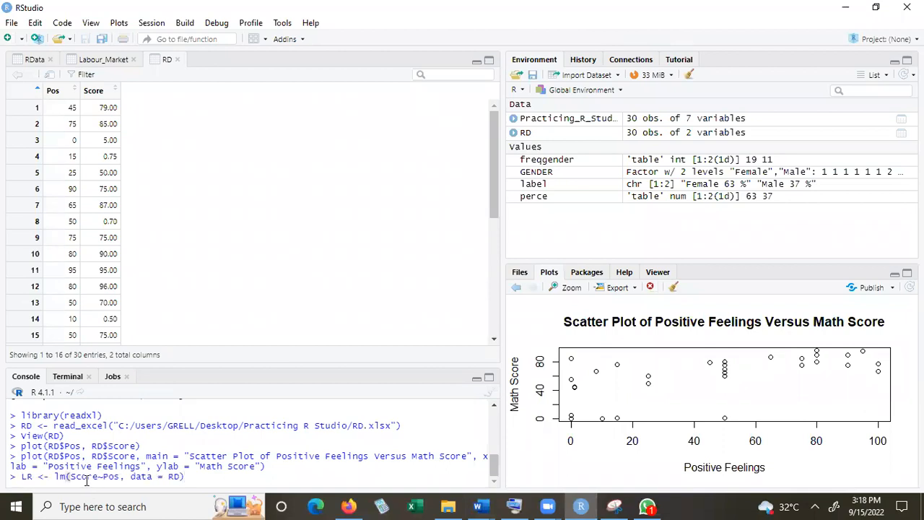
{"action": "key", "text": "Return"}
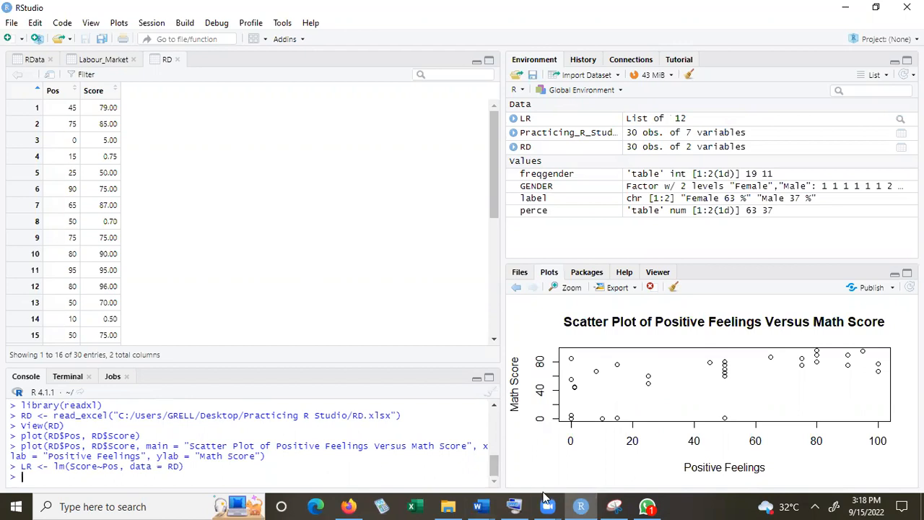
Copy summary(LR) from the Practicing R Studio Word document, run it in the RStudio console and review the full regression output
{"action": "left_click", "coordinate": [486, 505]}
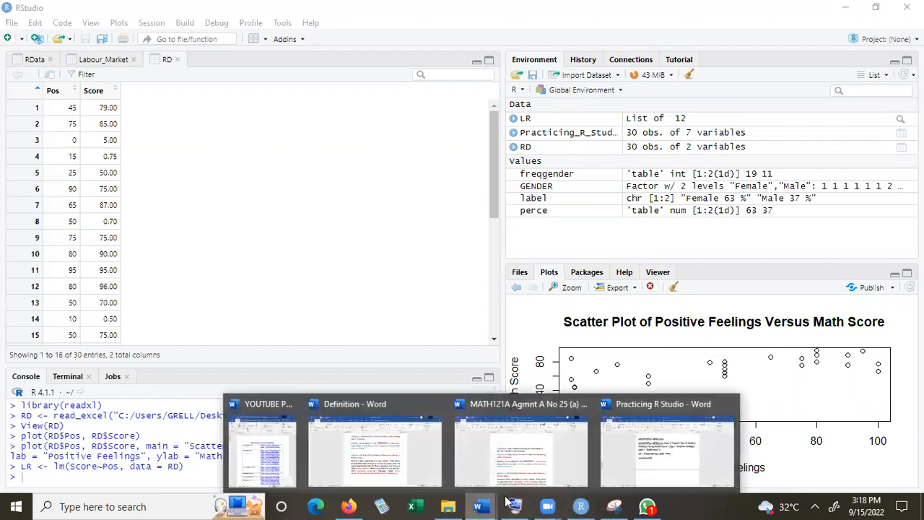
{"action": "left_click", "coordinate": [636, 454]}
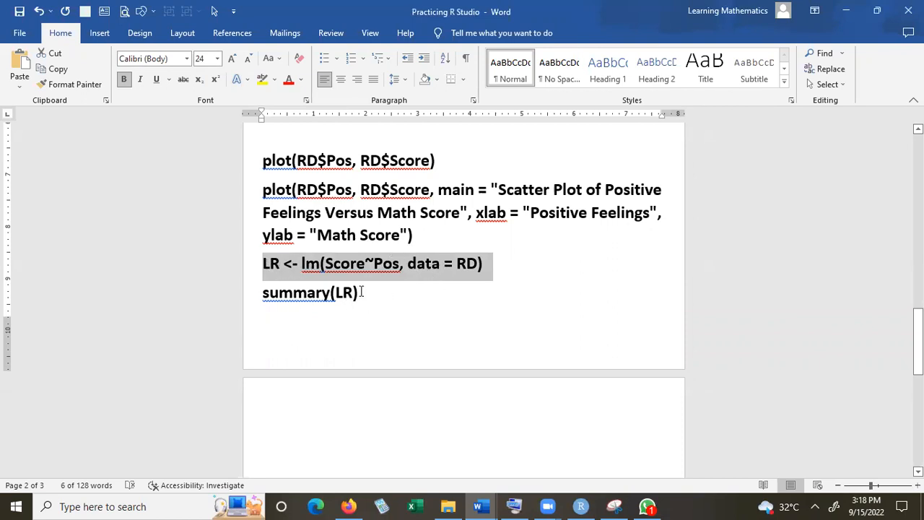
{"action": "left_click_drag", "start_coordinate": [359, 293], "coordinate": [284, 300]}
{"action": "key", "text": "ctrl+c"}
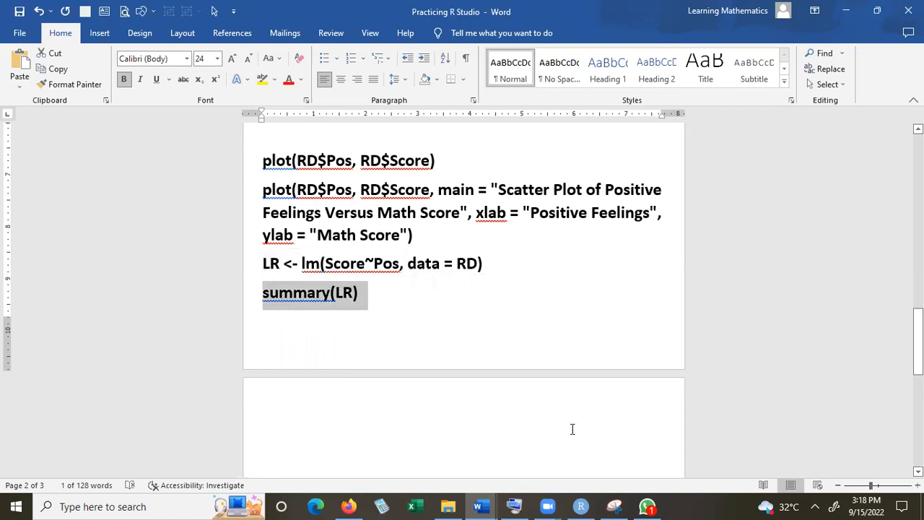
{"action": "left_click", "coordinate": [580, 506]}
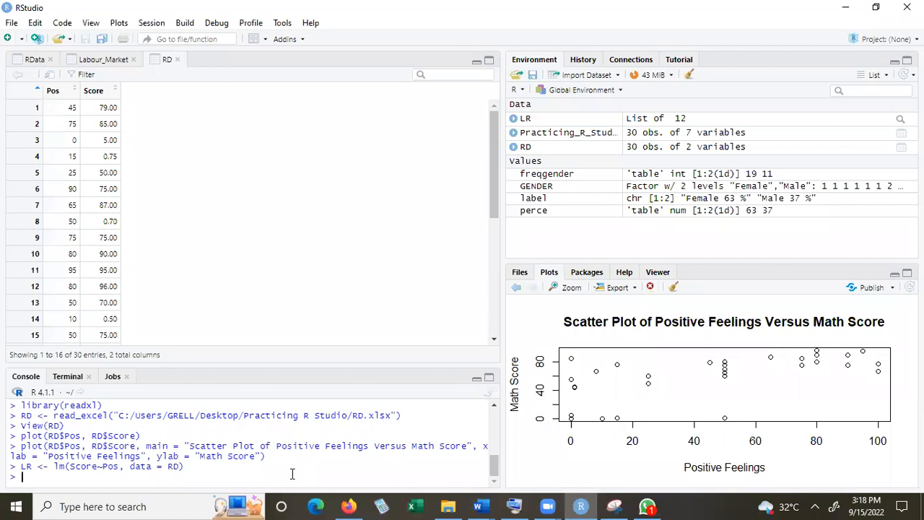
{"action": "key", "text": "ctrl+v"}
{"action": "key", "text": "Return"}
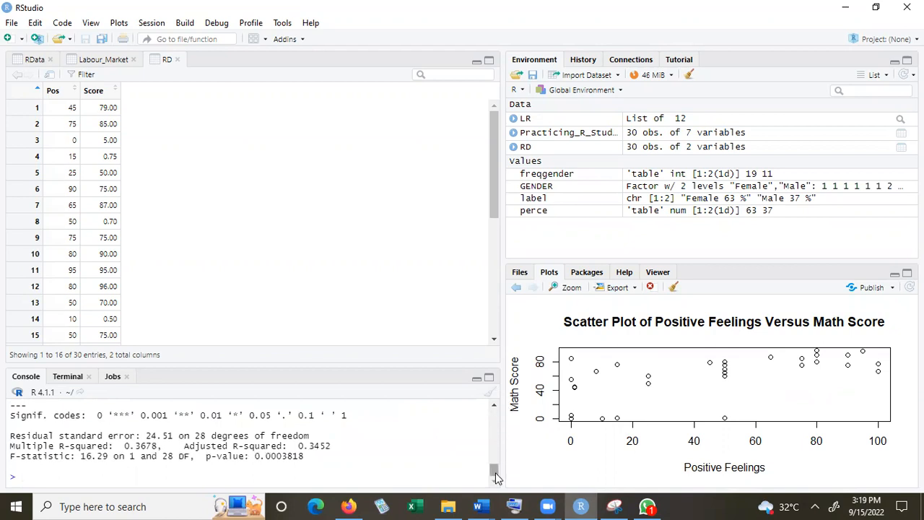
{"action": "left_click_drag", "start_coordinate": [495, 474], "coordinate": [495, 454]}
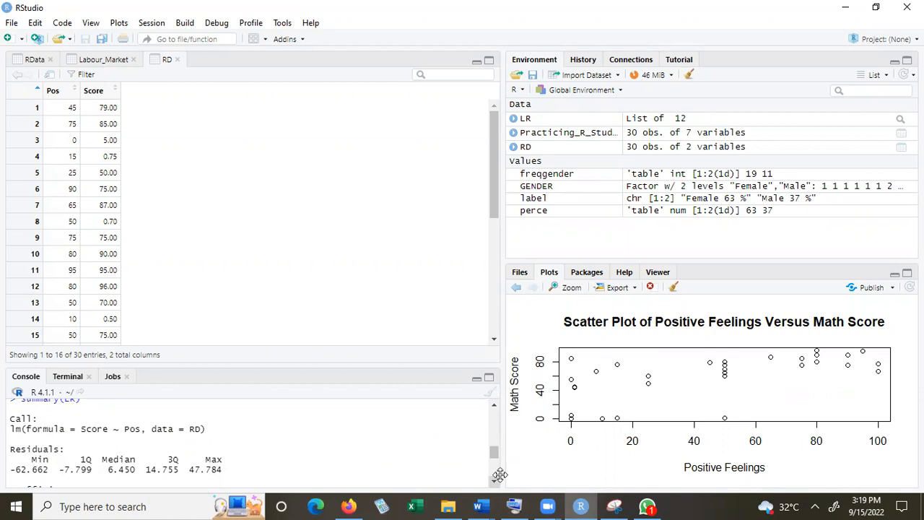
{"action": "left_click_drag", "start_coordinate": [494, 453], "coordinate": [494, 462]}
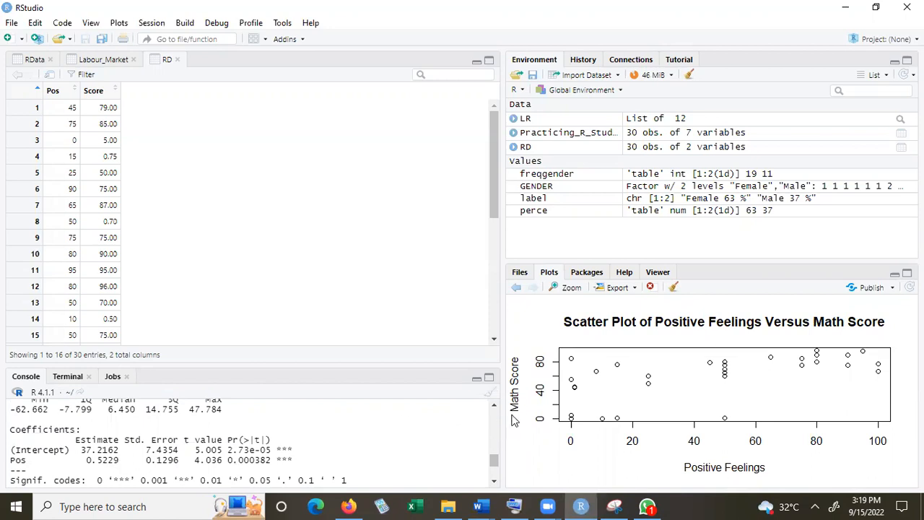
{"action": "scroll", "coordinate": [496, 469], "scroll_direction": "down", "scroll_amount": 2}
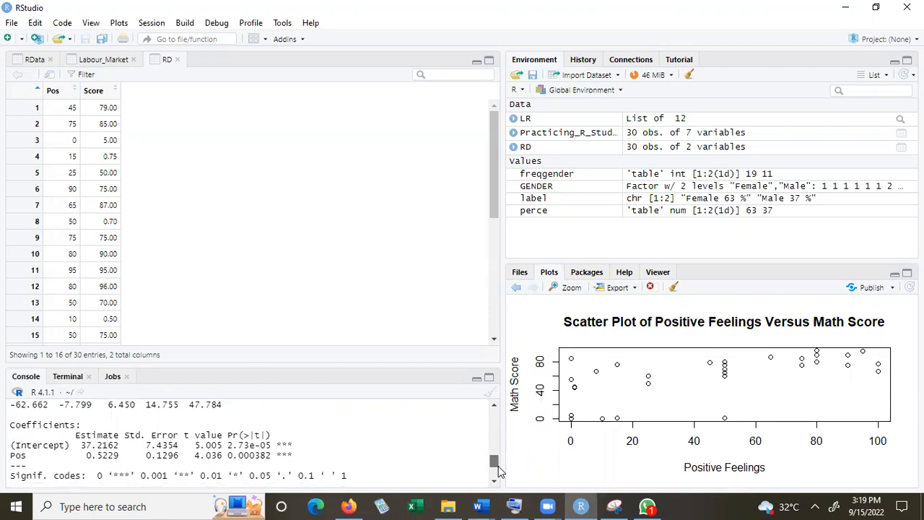
{"action": "scroll", "coordinate": [498, 473], "scroll_direction": "down", "scroll_amount": 2}
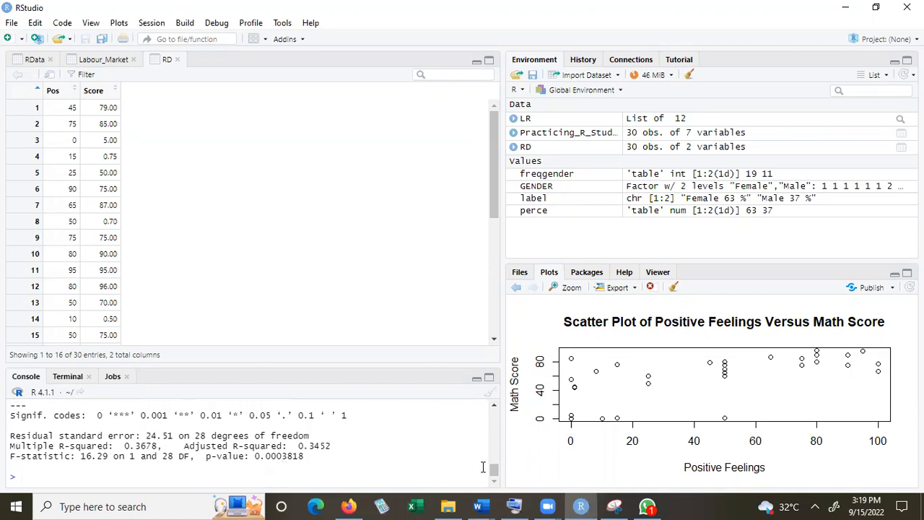
{"action": "mouse_move", "coordinate": [495, 472]}
{"action": "left_mouse_down"}
{"action": "mouse_move", "coordinate": [494, 460]}
{"action": "mouse_move", "coordinate": [494, 482]}
{"action": "left_mouse_up"}
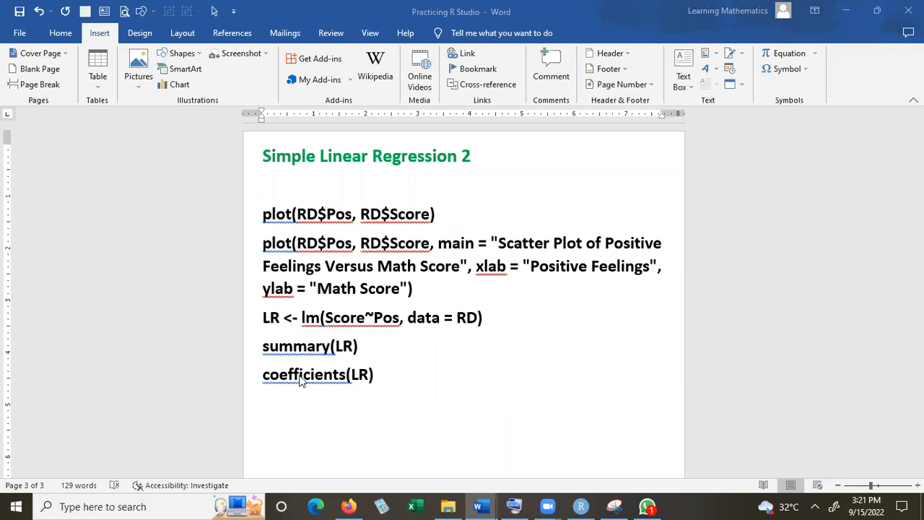
Add an empty line below coefficients(LR) in the Word document, then copy that command and run it in the RStudio console
{"action": "left_click", "coordinate": [382, 381]}
{"action": "key", "text": "Return"}
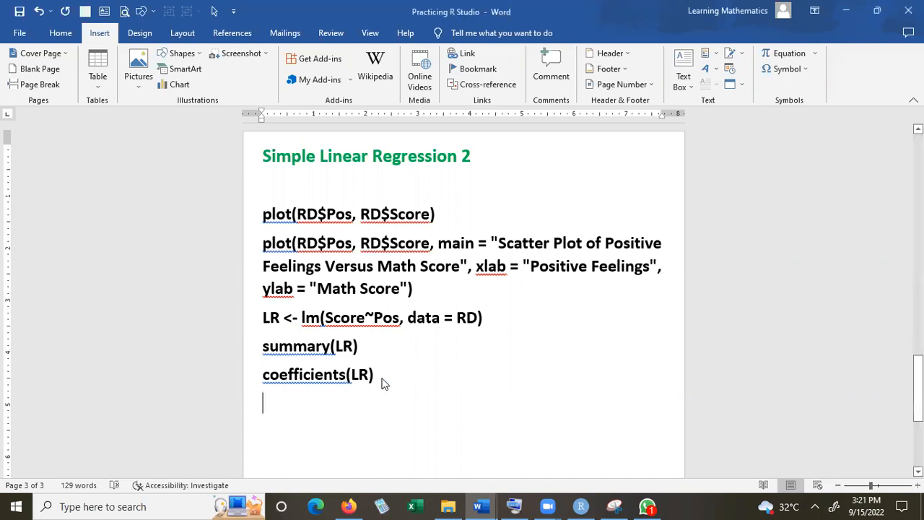
{"action": "left_click_drag", "start_coordinate": [340, 383], "coordinate": [274, 387]}
{"action": "key", "text": "ctrl+c"}
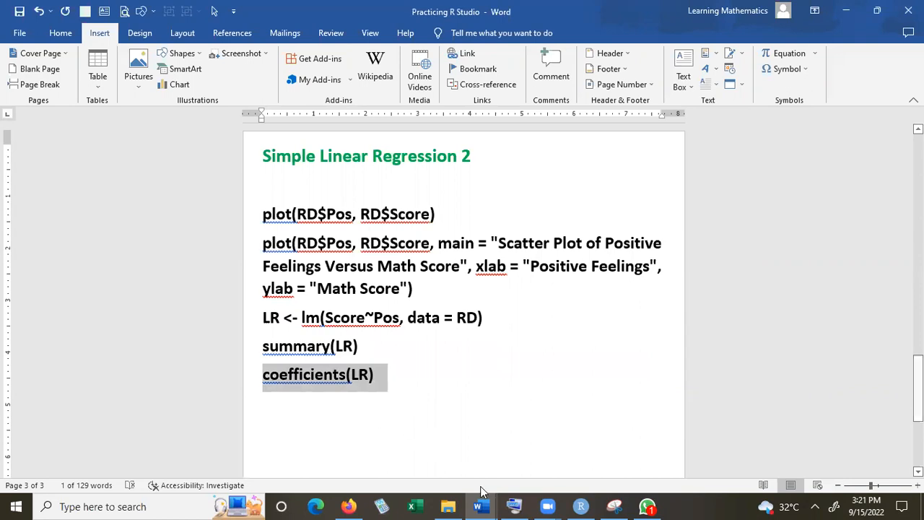
{"action": "left_click", "coordinate": [581, 505]}
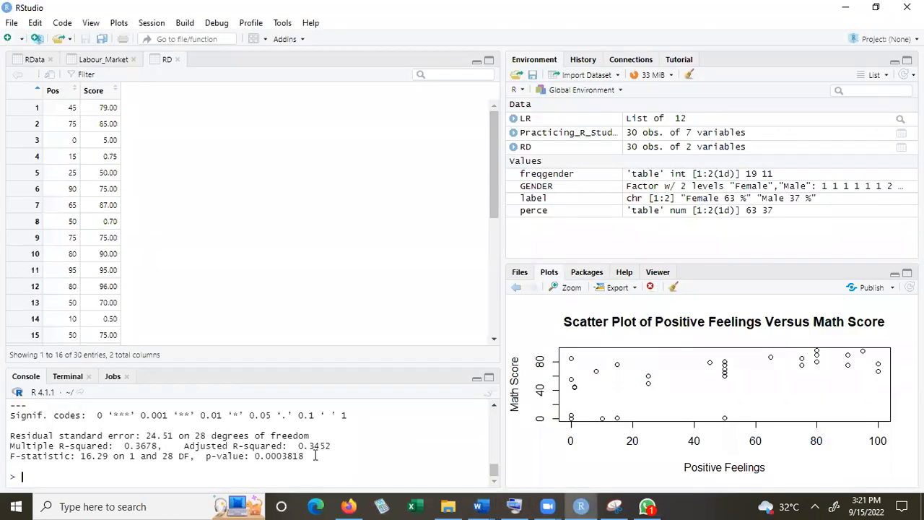
{"action": "key", "text": "ctrl+v"}
{"action": "key", "text": "Return"}
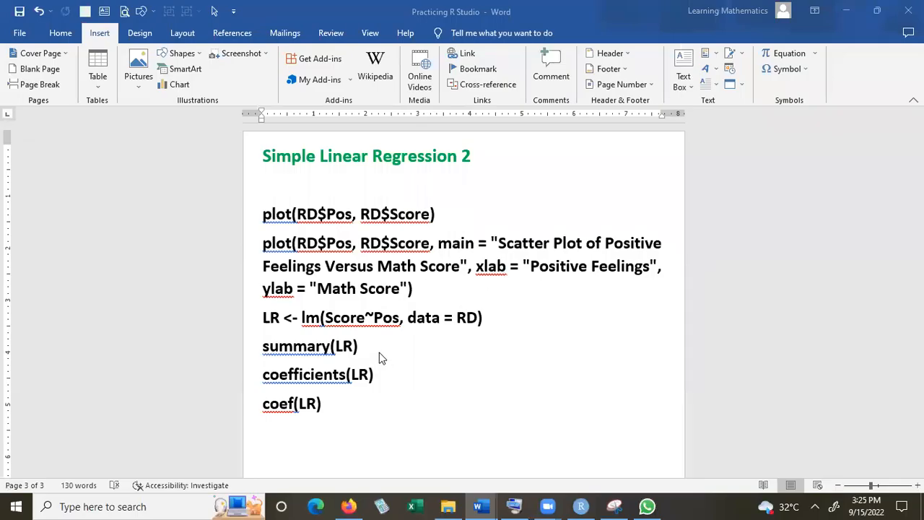
Copy coef(LR) from the Practicing R Studio Word document and run it in the RStudio console
{"action": "left_click", "coordinate": [326, 408]}
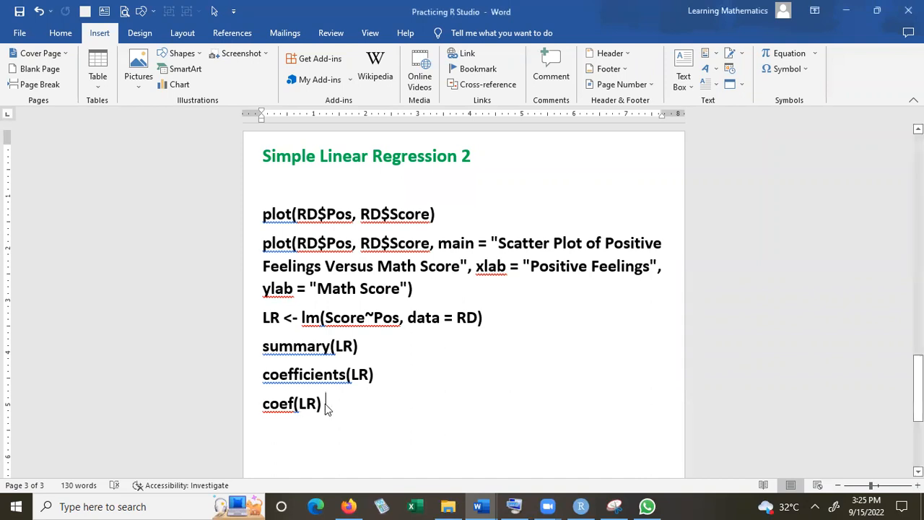
{"action": "left_click_drag", "start_coordinate": [325, 407], "coordinate": [260, 408]}
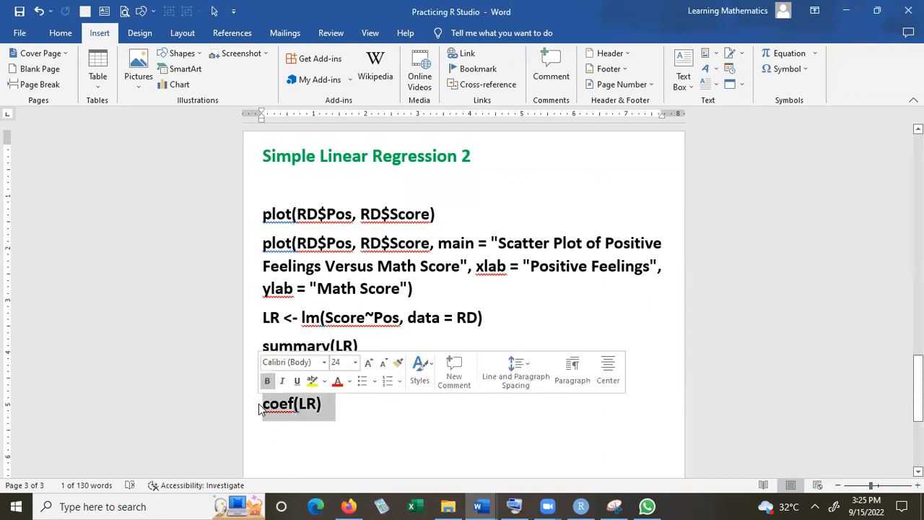
{"action": "key", "text": "ctrl+c"}
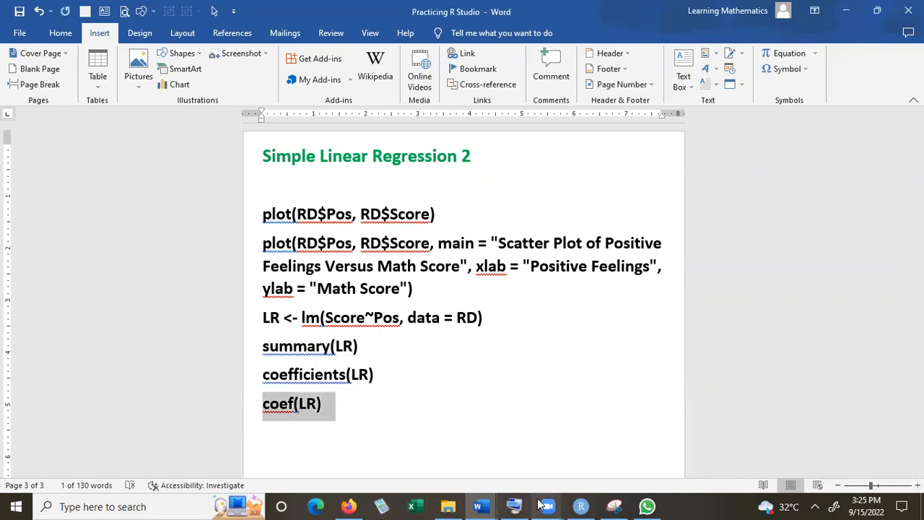
{"action": "left_click", "coordinate": [583, 506]}
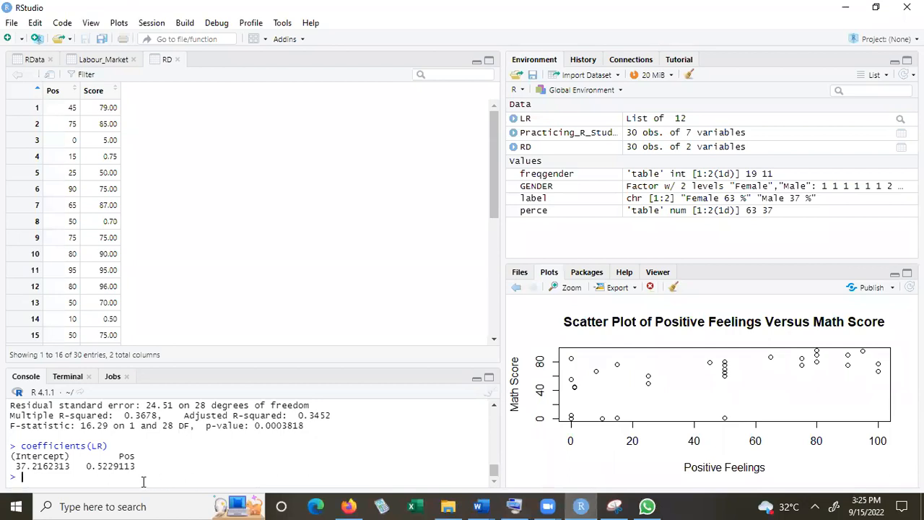
{"action": "key", "text": "ctrl+v"}
{"action": "key", "text": "Return"}
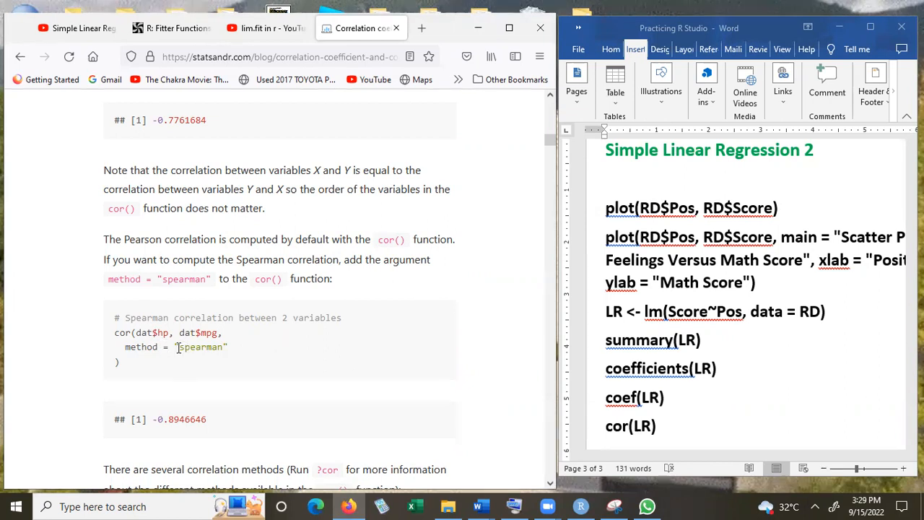
Try to compute the correlation by copying cor(LR) from the Word document and running it in the RStudio console
{"action": "left_click", "coordinate": [658, 427]}
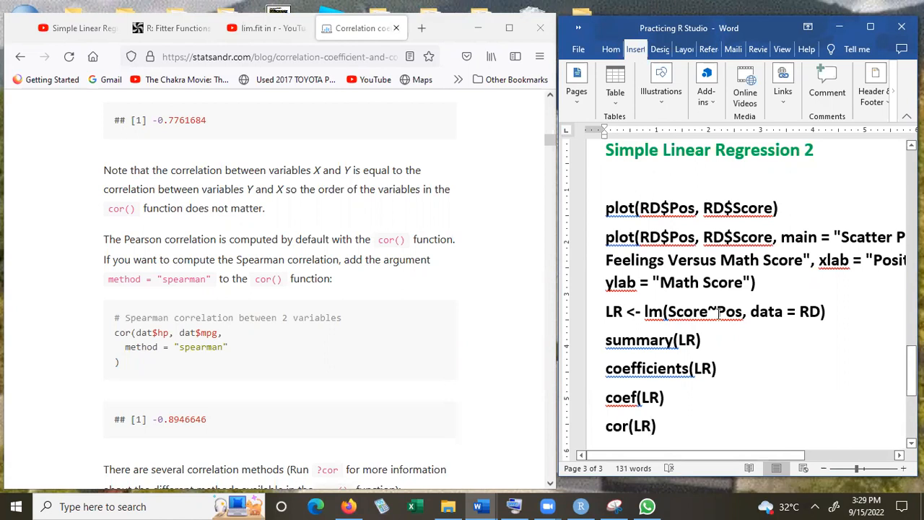
{"action": "left_click_drag", "start_coordinate": [911, 369], "coordinate": [911, 386]}
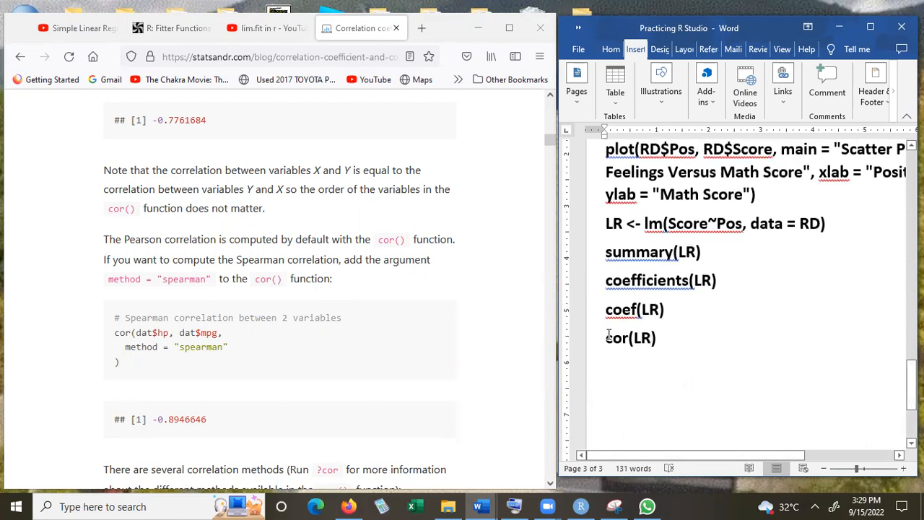
{"action": "mouse_move", "coordinate": [659, 336]}
{"action": "left_mouse_down"}
{"action": "mouse_move", "coordinate": [614, 337]}
{"action": "mouse_move", "coordinate": [664, 349]}
{"action": "left_mouse_up"}
{"action": "left_click", "coordinate": [666, 349]}
{"action": "left_click_drag", "start_coordinate": [608, 349], "coordinate": [605, 340]}
{"action": "key", "text": "ctrl+c"}
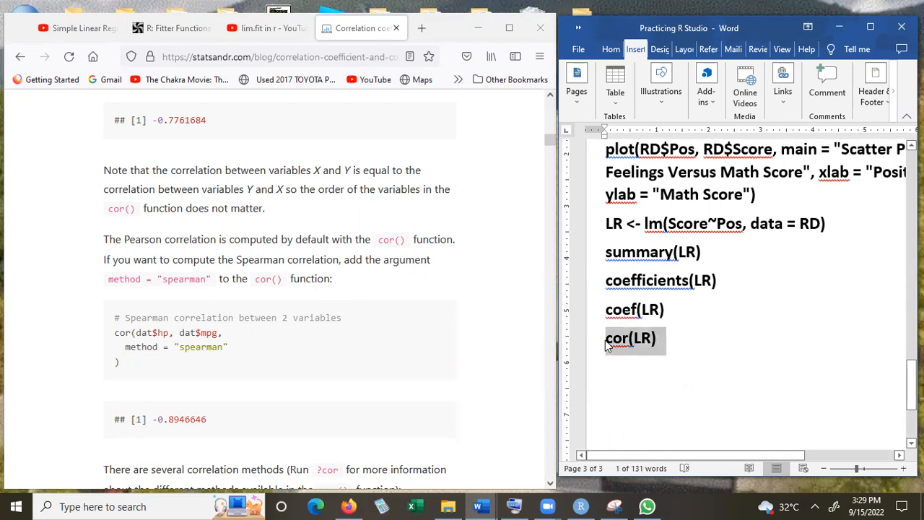
{"action": "left_click", "coordinate": [583, 505]}
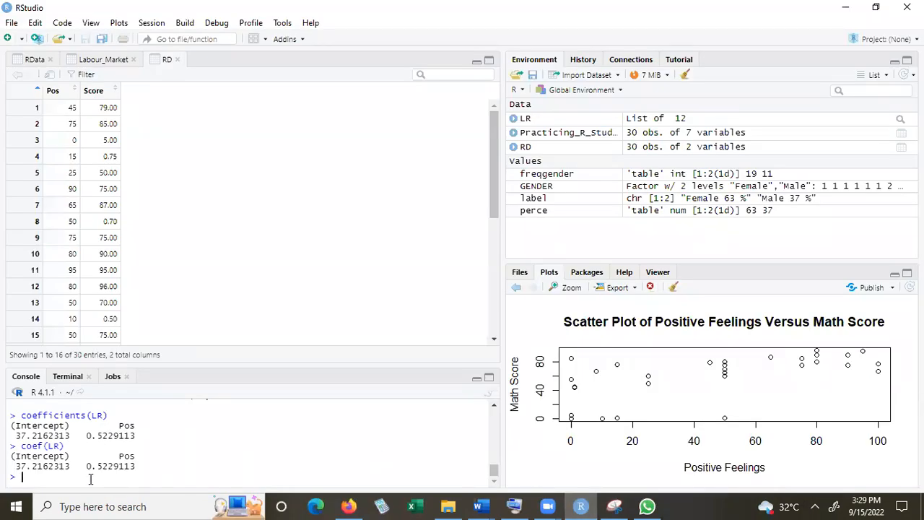
{"action": "key", "text": "ctrl+v"}
{"action": "key", "text": "Return"}
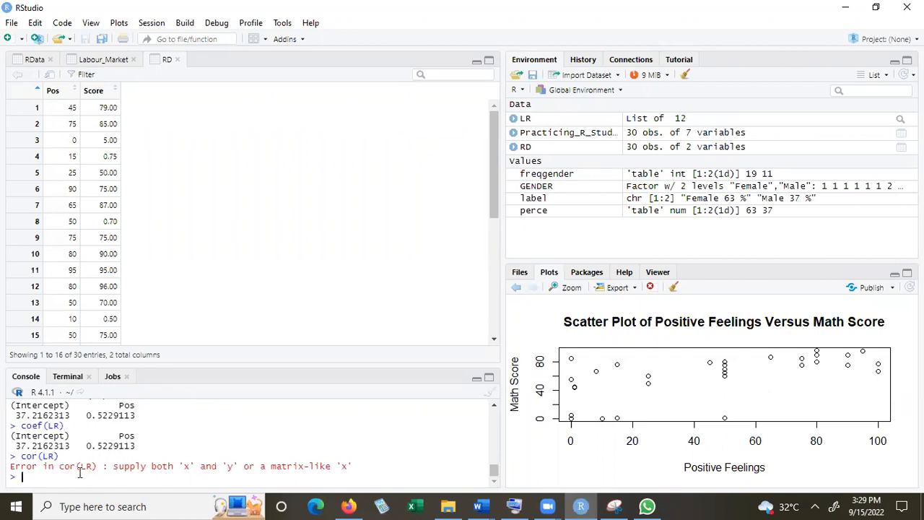
Shrink and narrow the RStudio window, and bring the browser's correlation coefficient article to the front beside it
{"action": "left_click", "coordinate": [874, 9]}
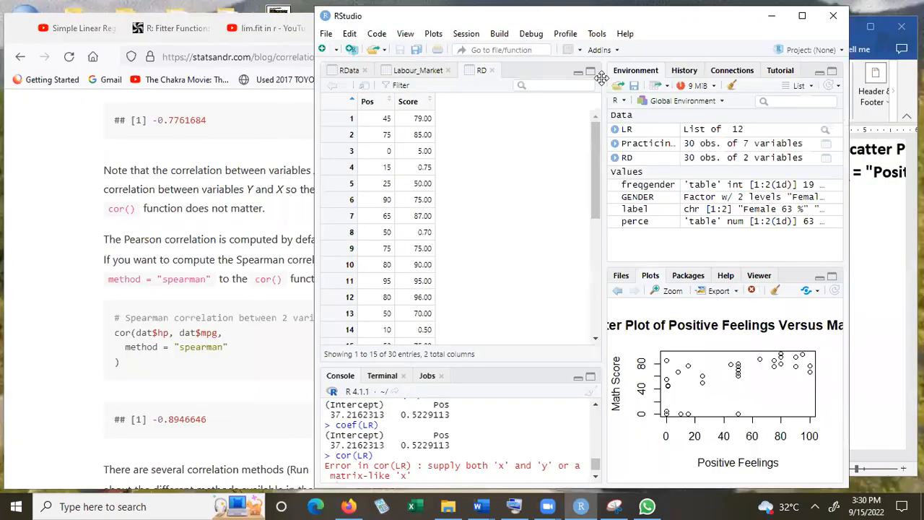
{"action": "left_click_drag", "start_coordinate": [682, 13], "coordinate": [731, 8]}
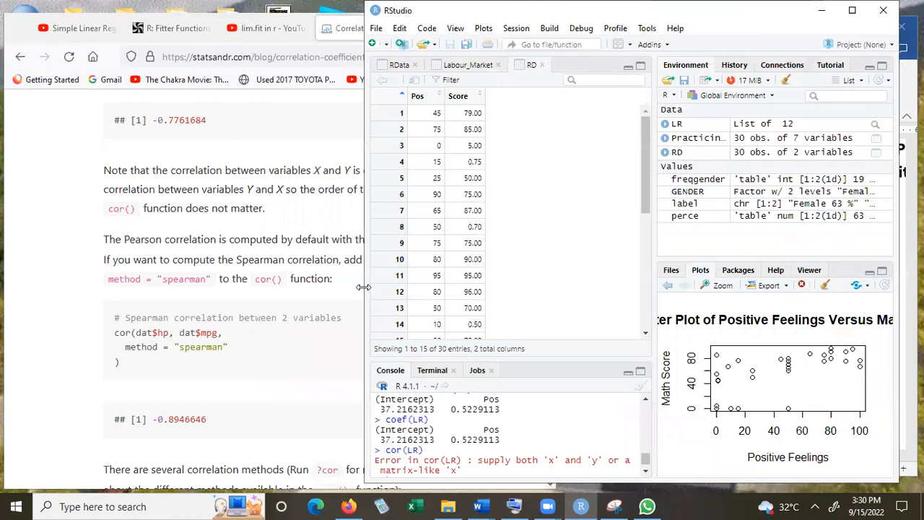
{"action": "left_click_drag", "start_coordinate": [363, 287], "coordinate": [530, 287]}
{"action": "left_click", "coordinate": [379, 101]}
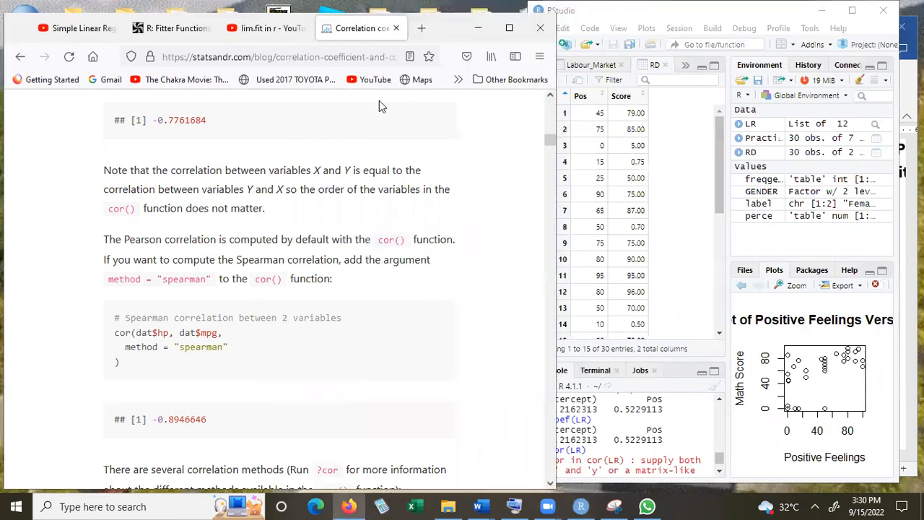
View the article's Pearson correlation example between two variables, and start a cor() call in the RStudio console
{"action": "key", "text": "ctrl+a"}
{"action": "scroll", "coordinate": [379, 107], "scroll_direction": "up", "scroll_amount": 10}
{"action": "scroll", "coordinate": [382, 106], "scroll_direction": "up", "scroll_amount": 5}
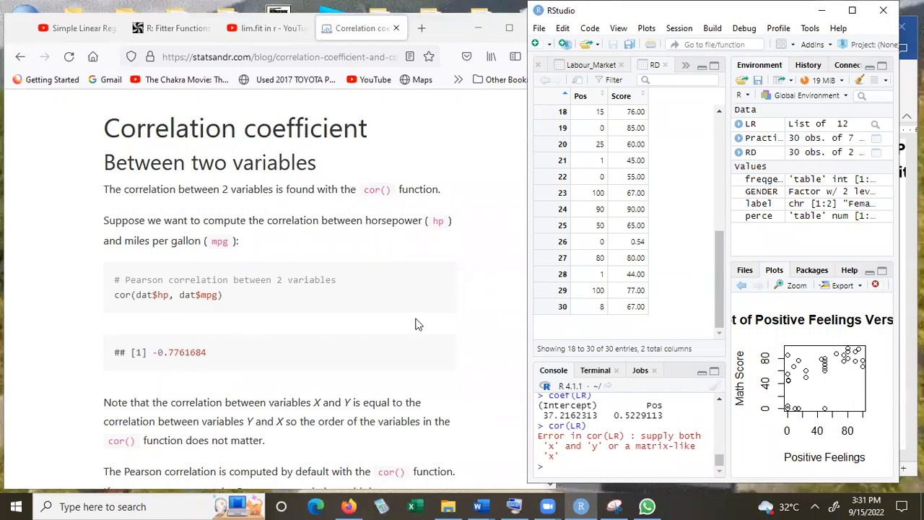
{"action": "type", "text": "cor"}
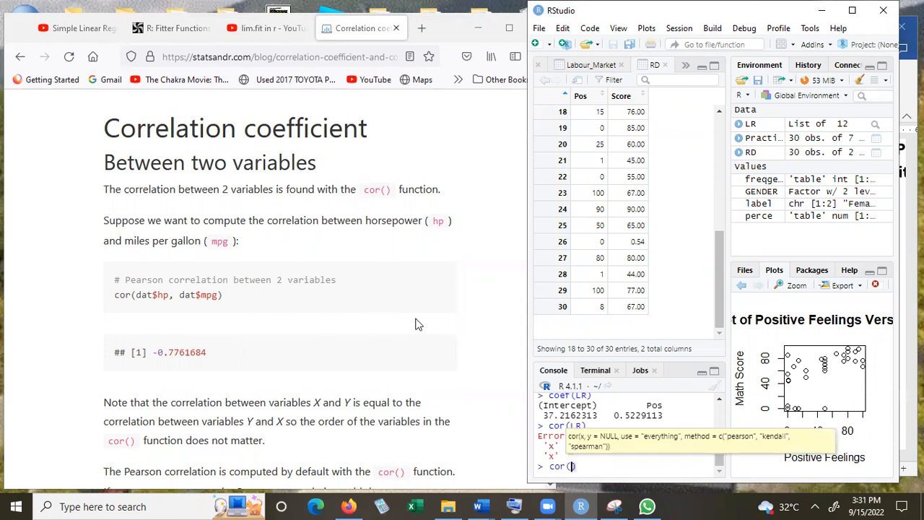
{"action": "key", "text": "BackSpace"}
{"action": "type", "text": "r"}
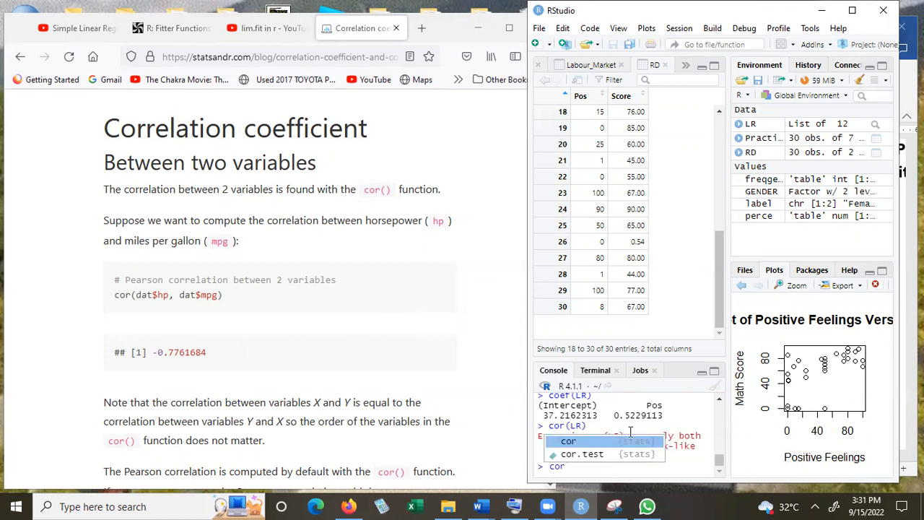
{"action": "double_click", "coordinate": [574, 444]}
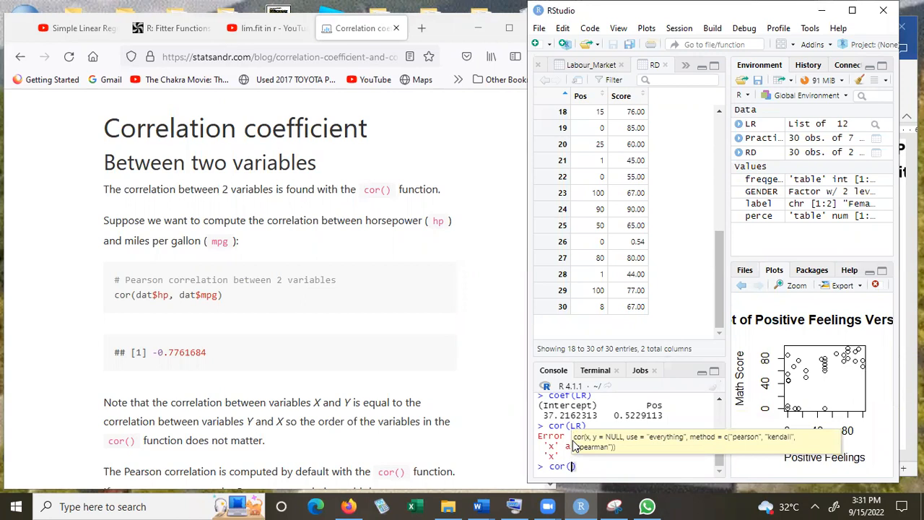
Enter RD$Pos as the first argument of cor(), with the on-screen keyboard opened and moved clear of the console
{"action": "type", "text": "R"}
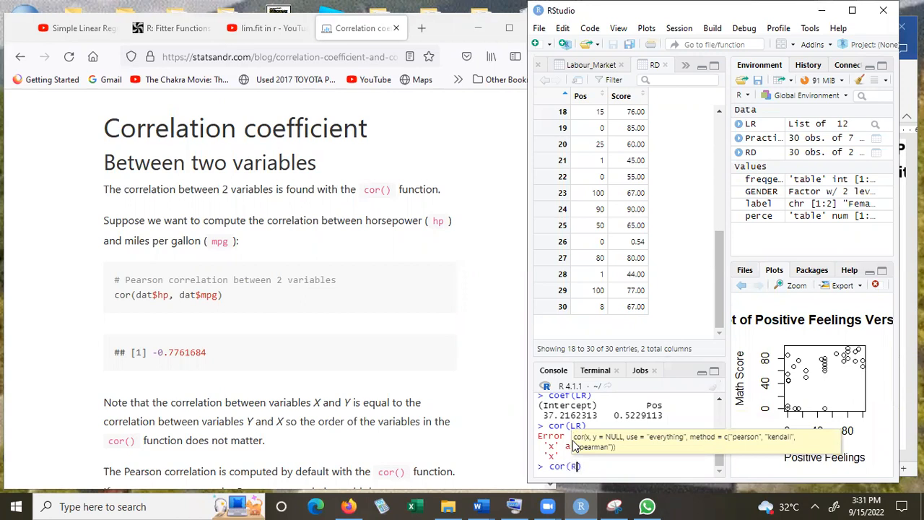
{"action": "left_click", "coordinate": [514, 505]}
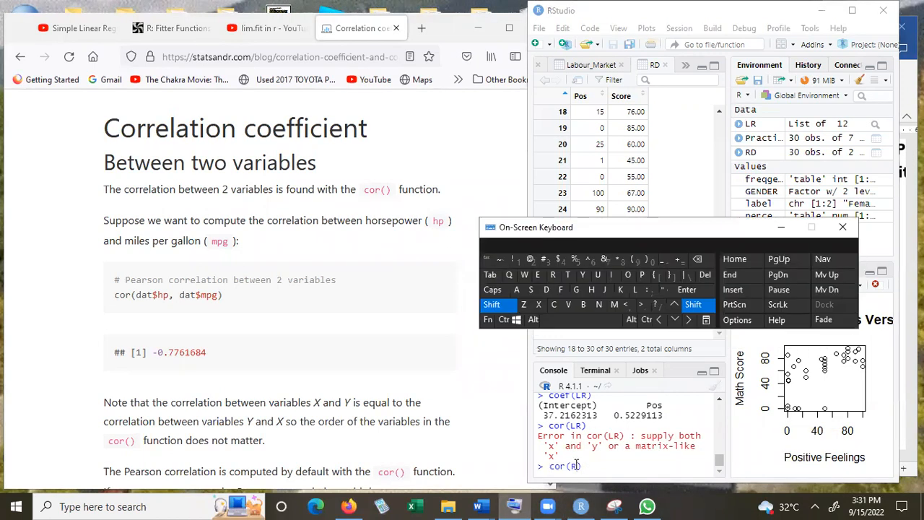
{"action": "left_click", "coordinate": [576, 466]}
{"action": "left_click", "coordinate": [546, 288]}
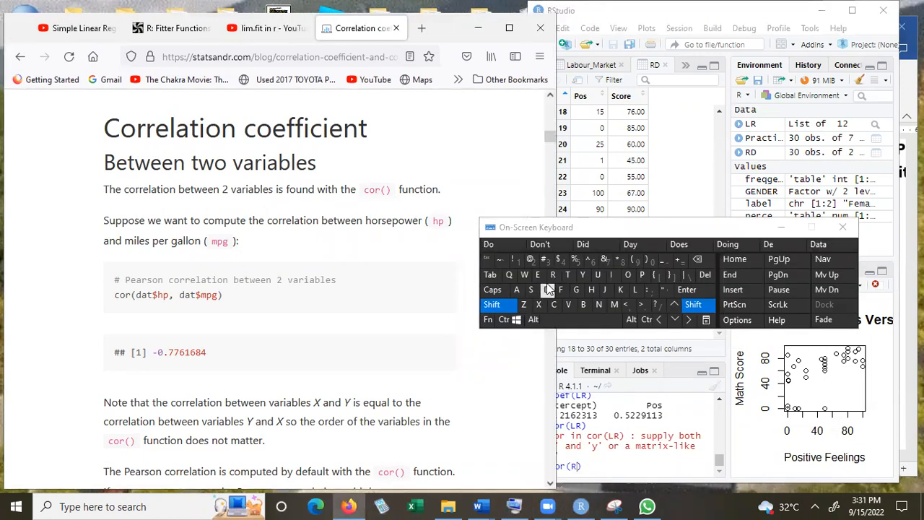
{"action": "left_click", "coordinate": [557, 435]}
{"action": "type", "text": "D"}
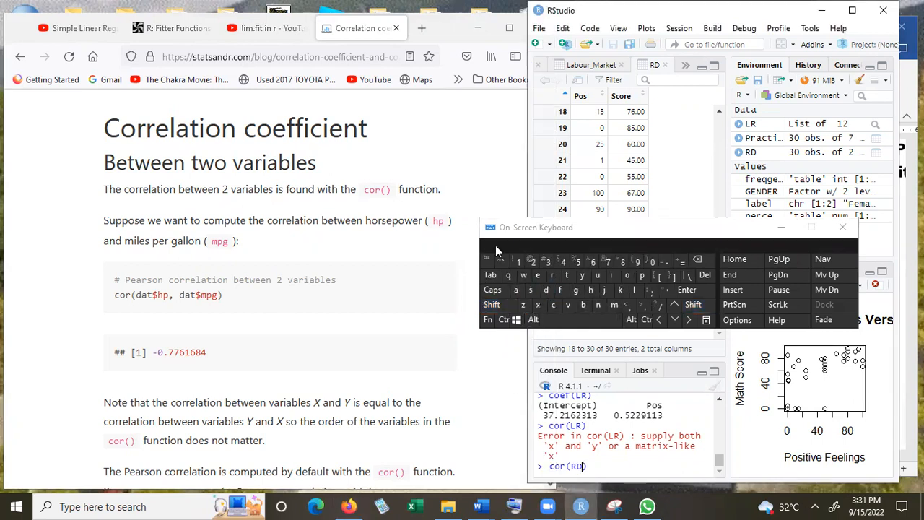
{"action": "left_click", "coordinate": [741, 220]}
{"action": "left_click_drag", "start_coordinate": [740, 218], "coordinate": [748, 143]}
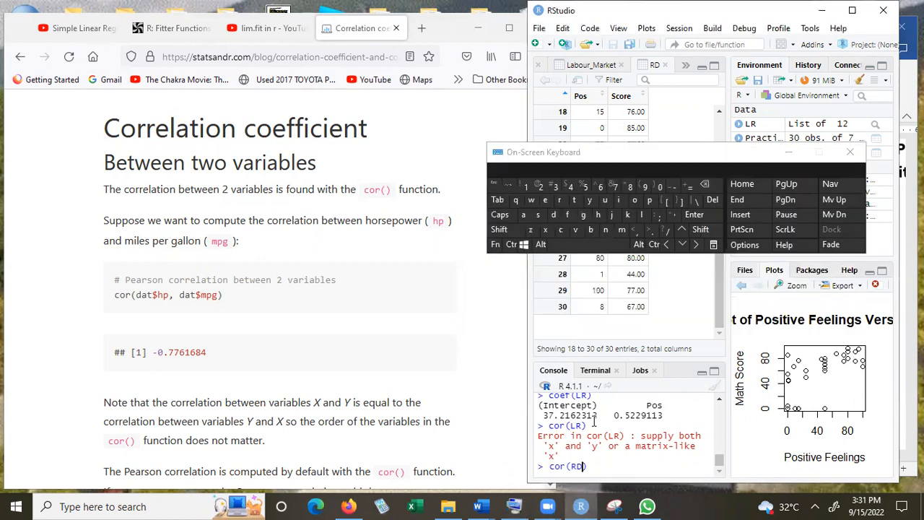
{"action": "type", "text": "$"}
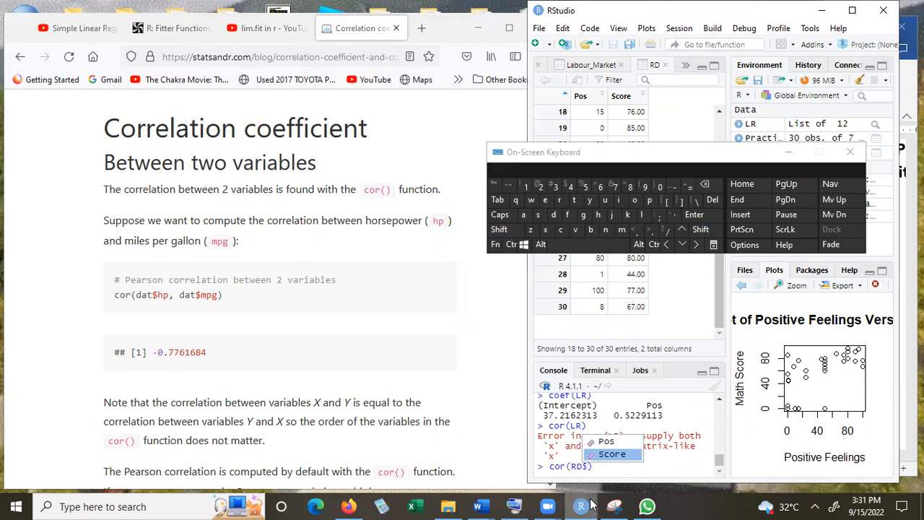
{"action": "left_click", "coordinate": [605, 443]}
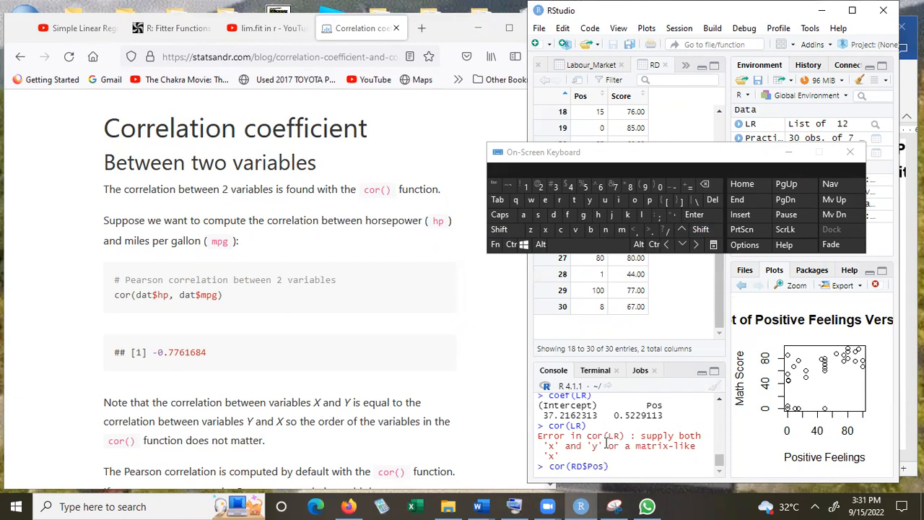
Add RD$Score as the second argument of the cor() call, reusing a copy of the RD reference
{"action": "key", "text": "Left"}
{"action": "key", "text": "Left"}
{"action": "key", "text": "shift+Left"}
{"action": "key", "text": "shift+Left"}
{"action": "key", "text": "shift+Left"}
{"action": "key", "text": "ctrl+c"}
{"action": "key", "text": "Right"}
{"action": "key", "text": "Right"}
{"action": "key", "text": "Right"}
{"action": "key", "text": "Right"}
{"action": "type", "text": ","}
{"action": "key", "text": "ctrl+v"}
{"action": "key", "text": "BackSpace"}
{"action": "type", "text": "$"}
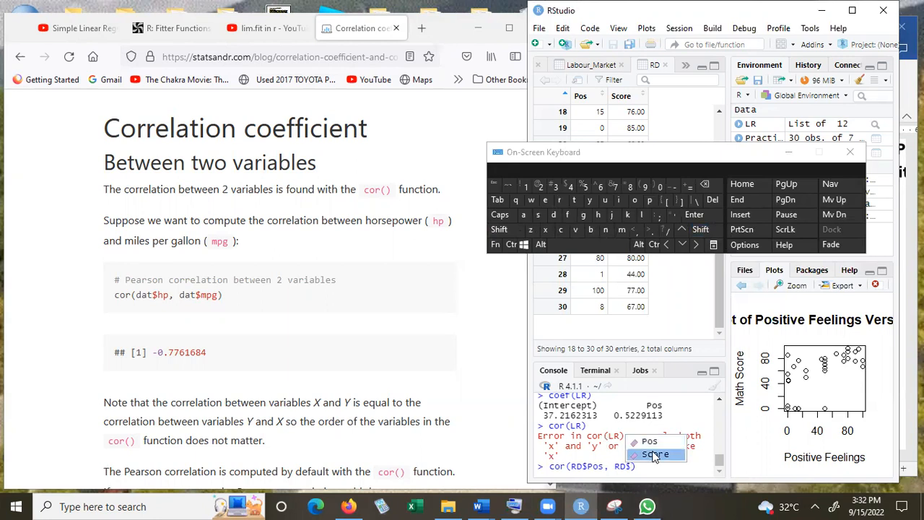
{"action": "left_click", "coordinate": [654, 455]}
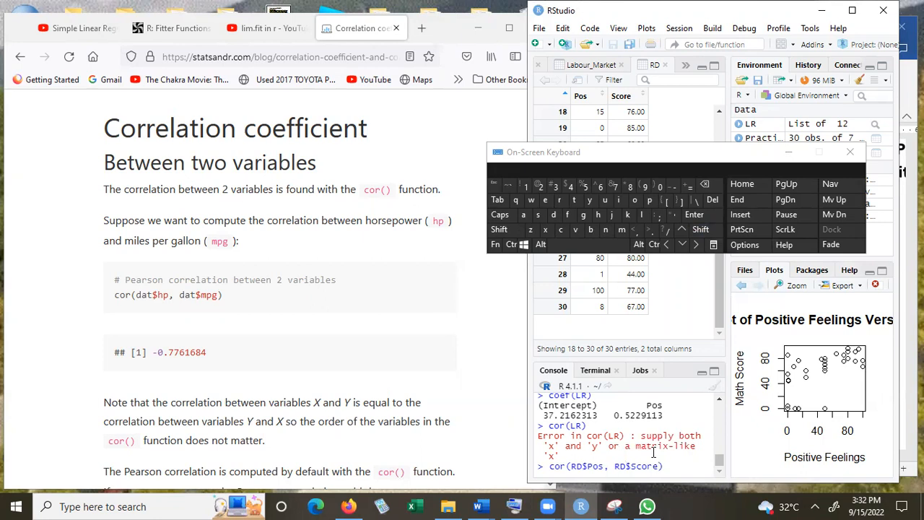
Maximize the RStudio window, minimize the on-screen keyboard, and run cor(RD$Pos, RD$Score) in the console
{"action": "left_click", "coordinate": [672, 467]}
{"action": "left_click", "coordinate": [851, 11]}
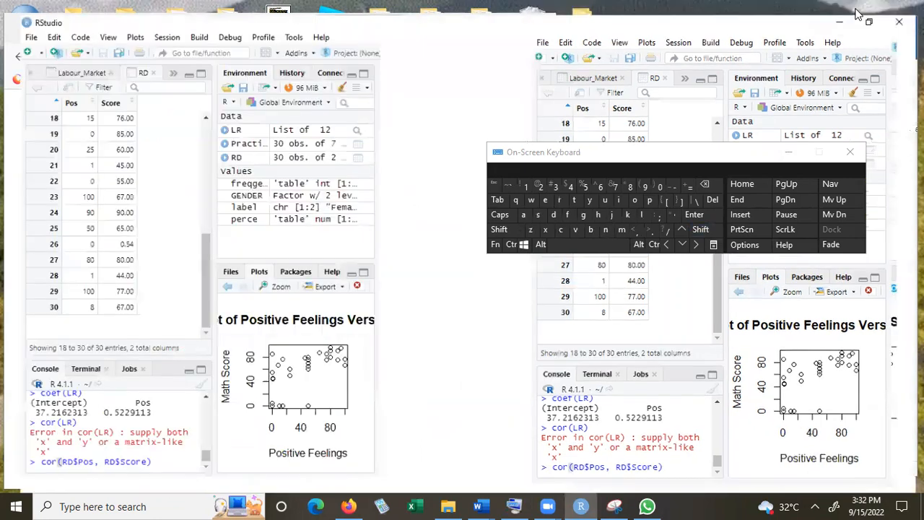
{"action": "left_click", "coordinate": [789, 154]}
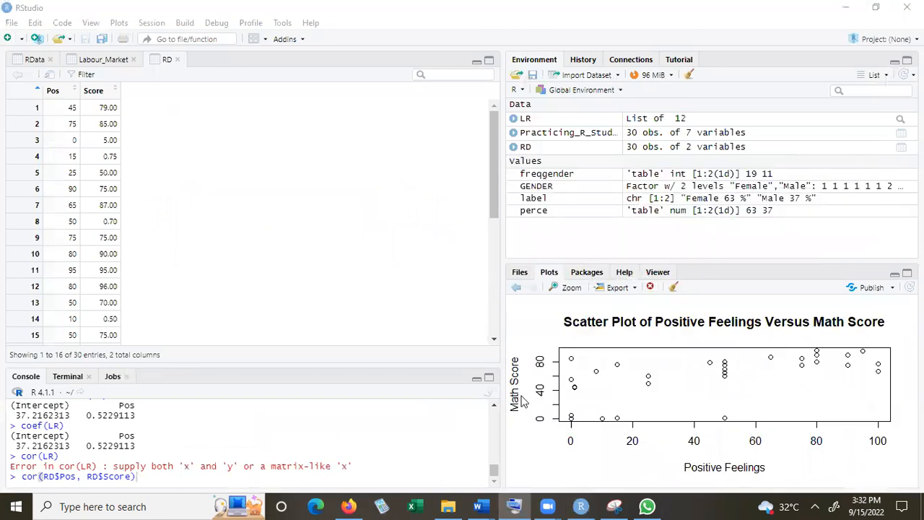
{"action": "left_click", "coordinate": [167, 485]}
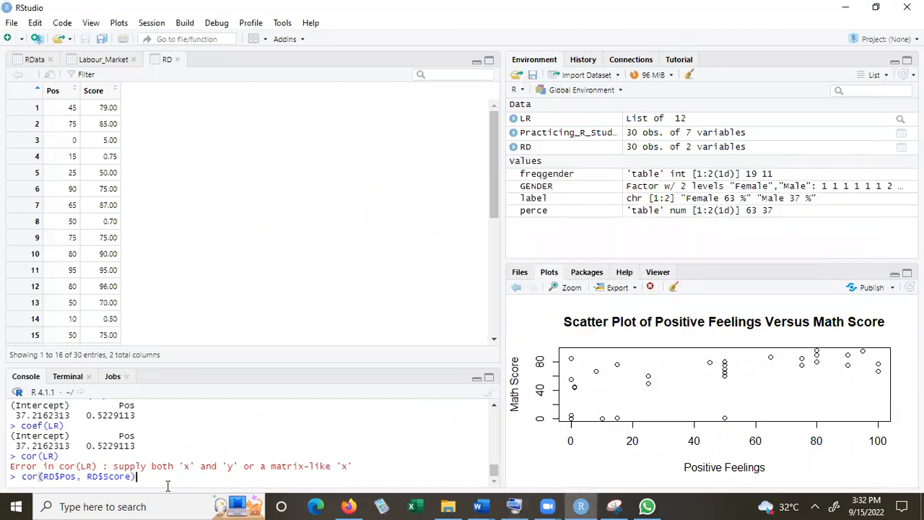
{"action": "key", "text": "Return"}
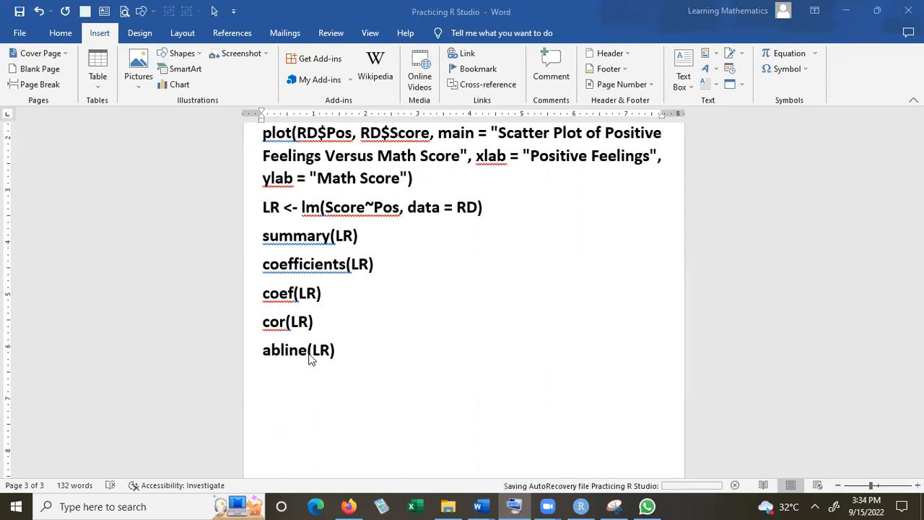
Copy abline(LR) from the Practicing R Studio Word document and run it in the RStudio console to add the regression line to the scatter plot
{"action": "left_click_drag", "start_coordinate": [336, 359], "coordinate": [269, 356]}
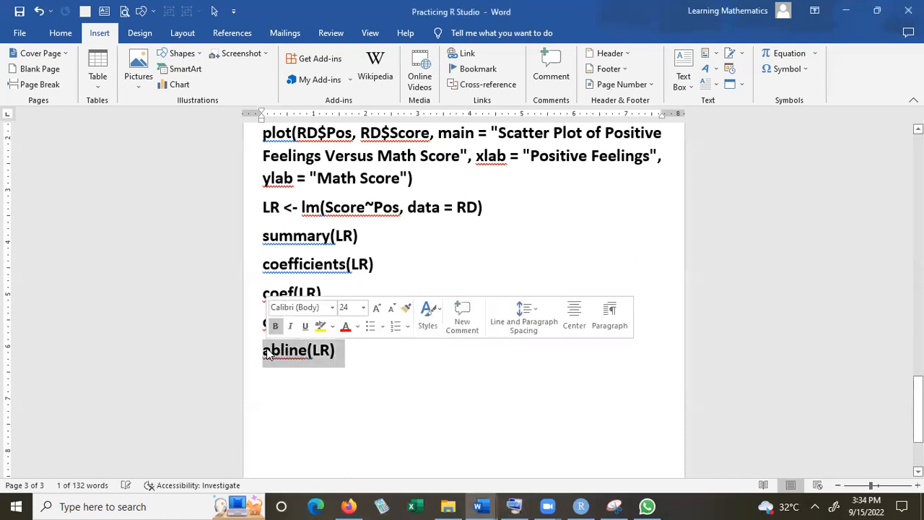
{"action": "key", "text": "ctrl+c"}
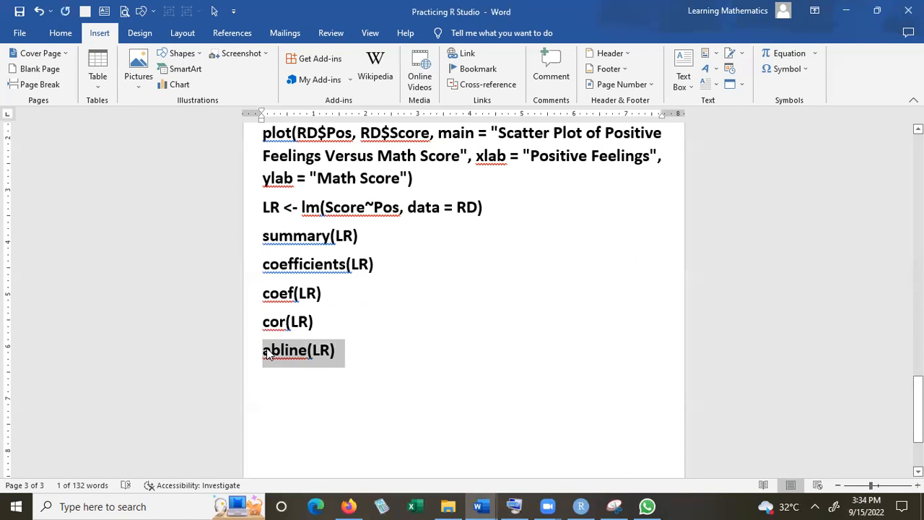
{"action": "left_click", "coordinate": [267, 354]}
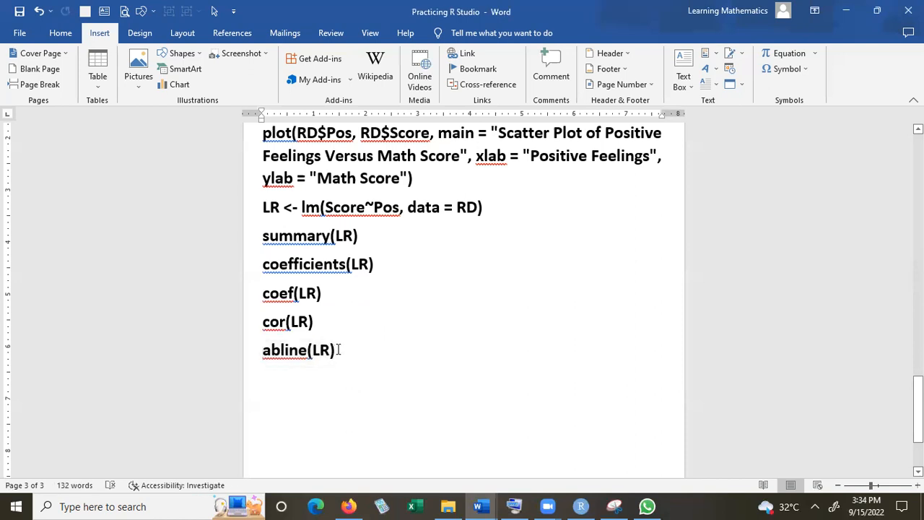
{"action": "left_click_drag", "start_coordinate": [345, 352], "coordinate": [260, 357]}
{"action": "key", "text": "ctrl+c"}
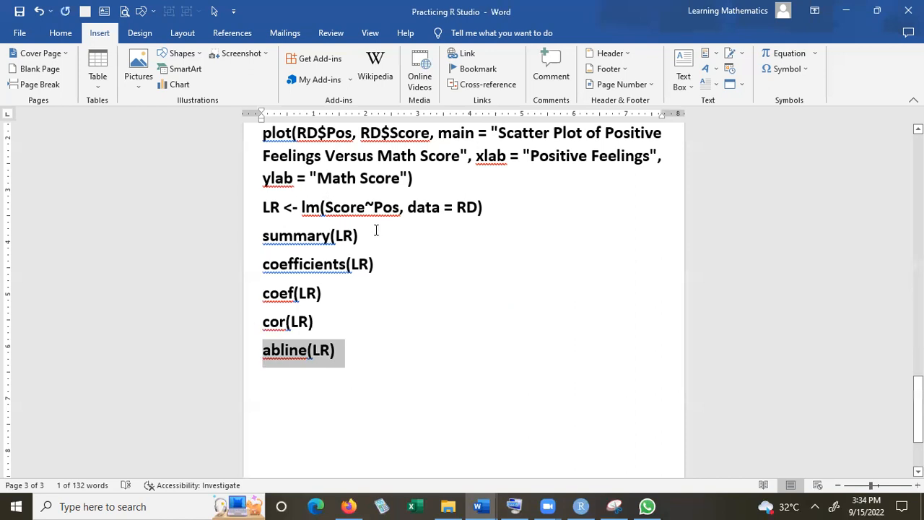
{"action": "left_click", "coordinate": [877, 10]}
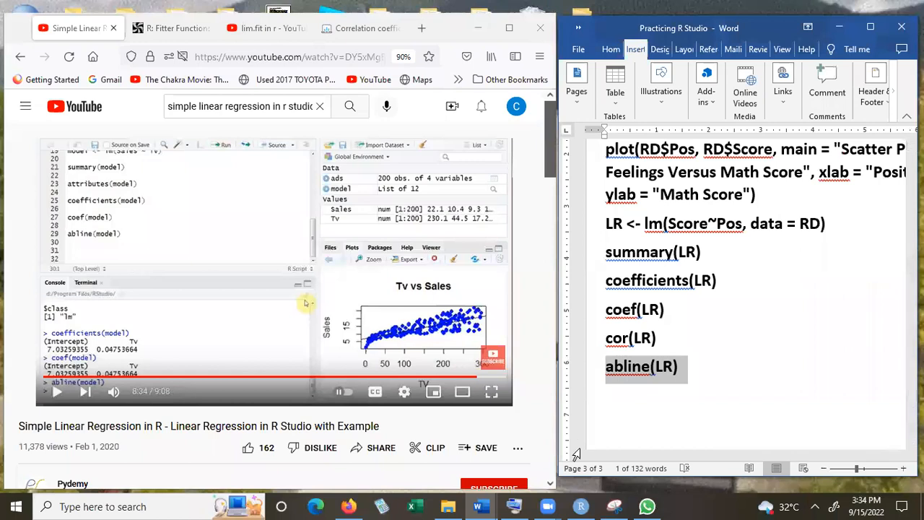
{"action": "left_click", "coordinate": [584, 505]}
{"action": "left_click", "coordinate": [851, 10]}
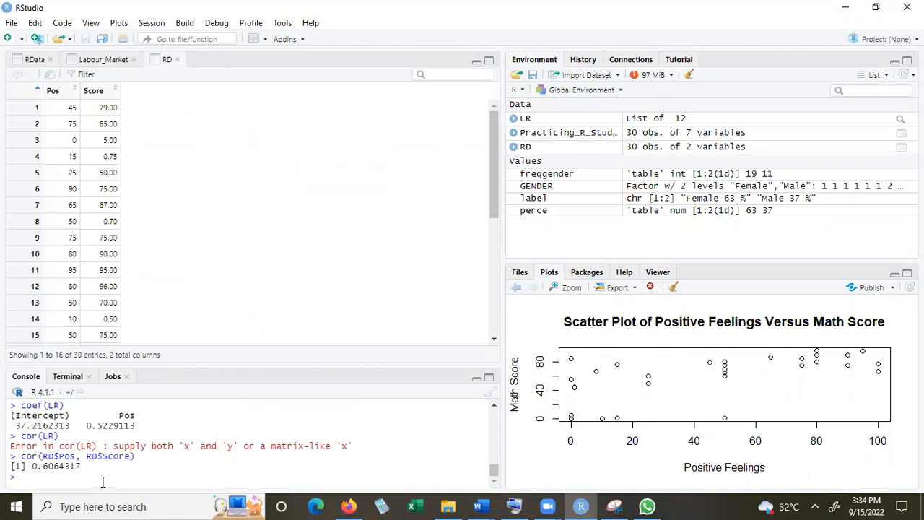
{"action": "key", "text": "ctrl+v"}
{"action": "key", "text": "Return"}
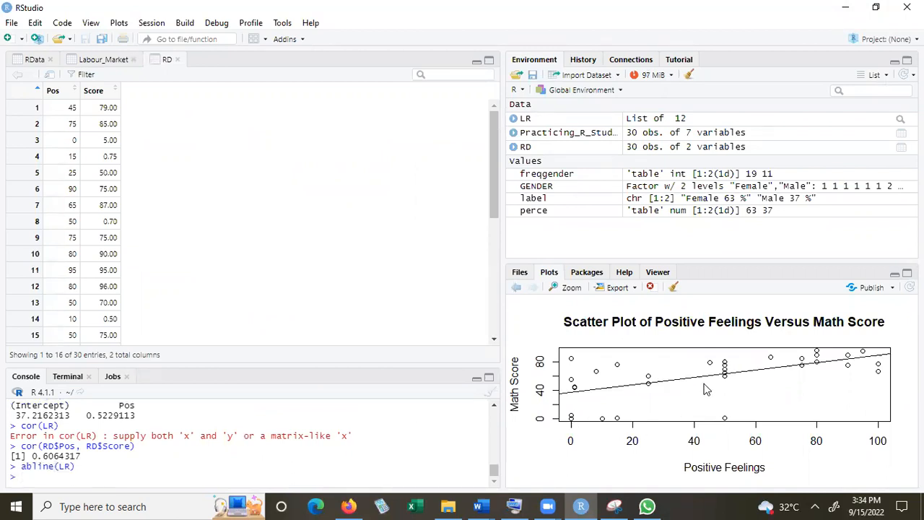